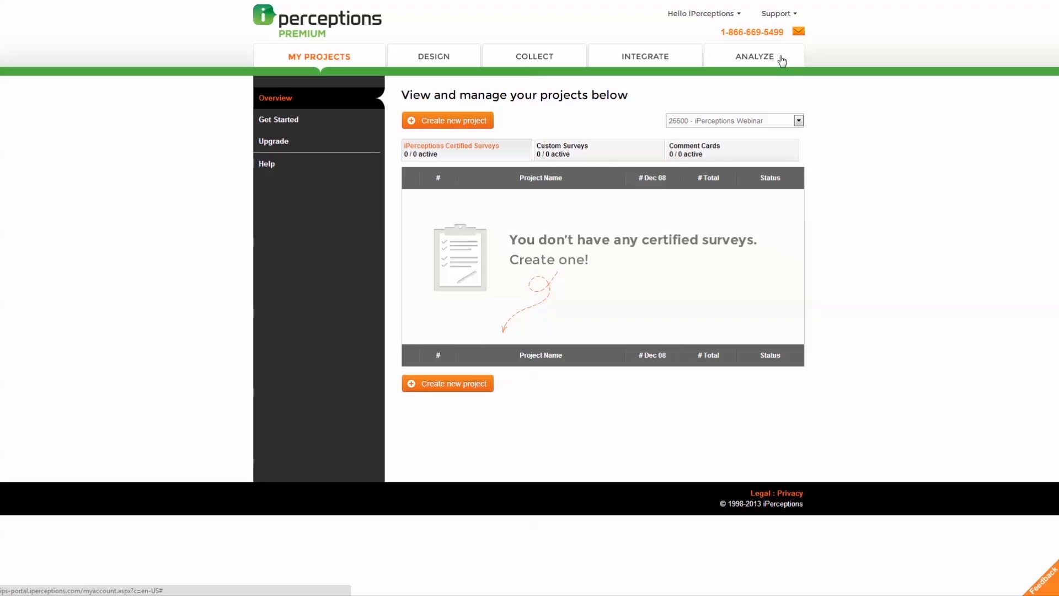
# Step: Start a new project and settle on the 4Q Task Completion Research framework after briefly trying Comment Card
pyautogui.click(475, 127)
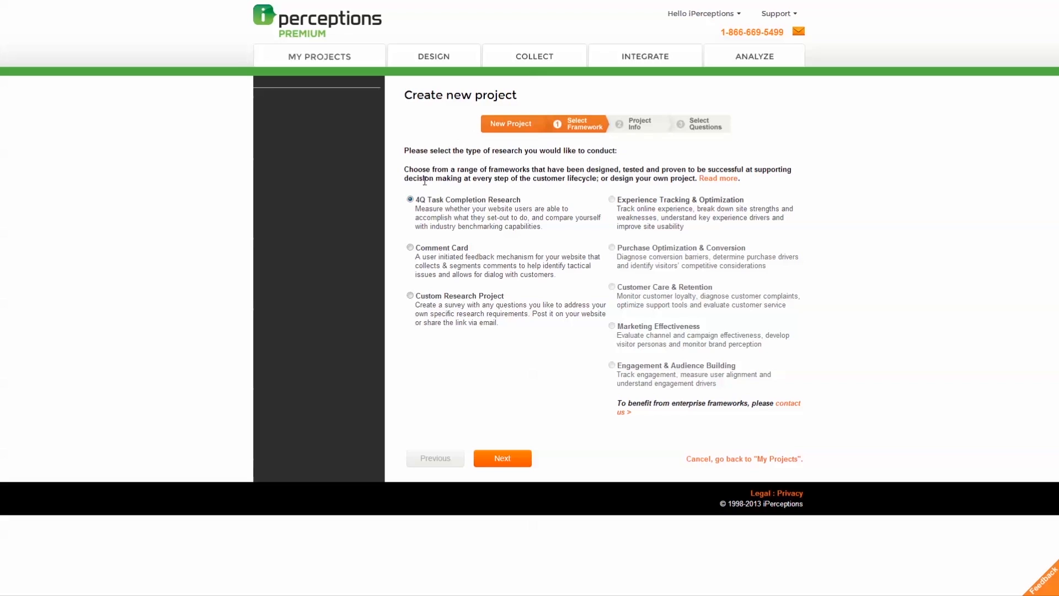
pyautogui.click(411, 200)
pyautogui.click(409, 248)
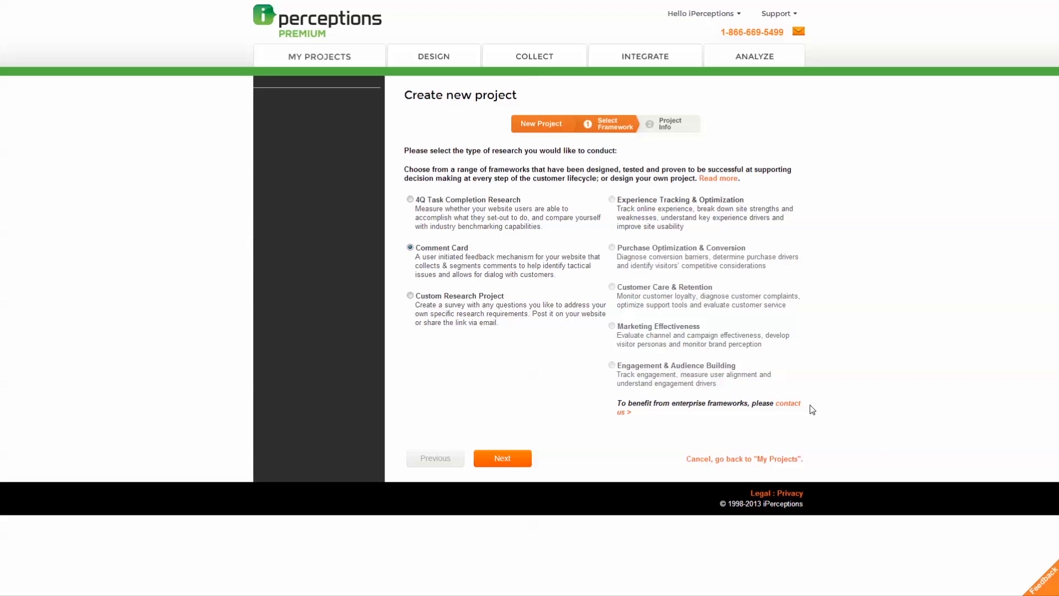
pyautogui.moveTo(1038, 570)
pyautogui.click(410, 199)
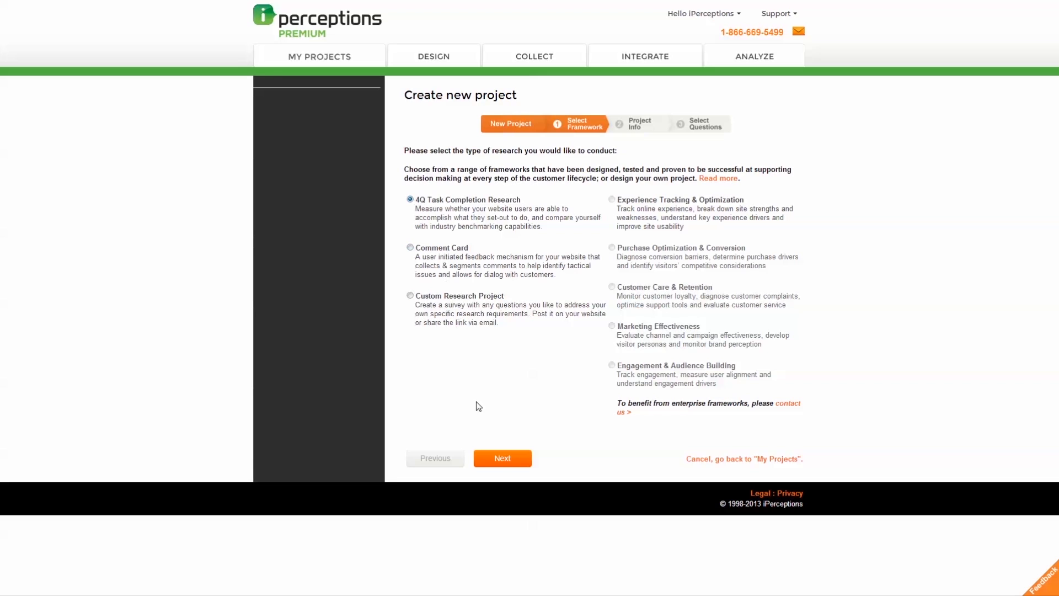
# Step: Name the project 'My new project' and set its language to English
pyautogui.click(500, 459)
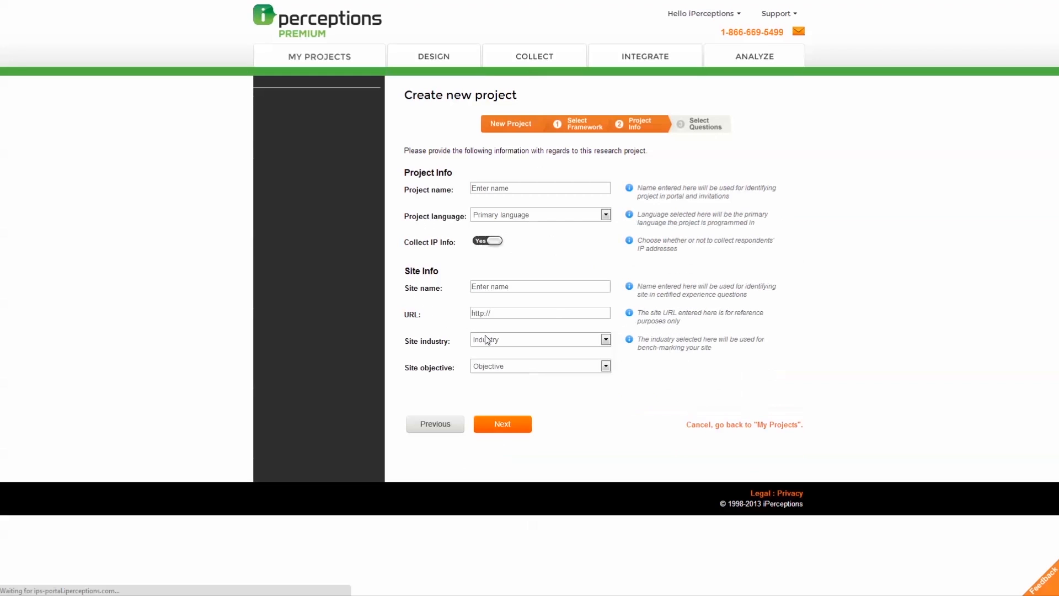
pyautogui.click(525, 190)
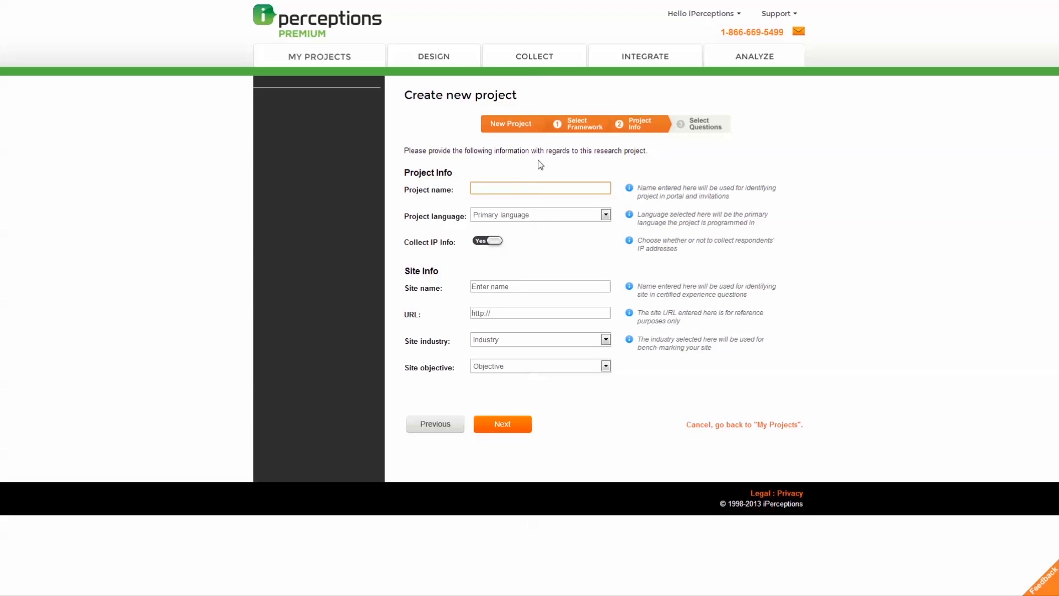
pyautogui.write('My new project')
pyautogui.click(540, 219)
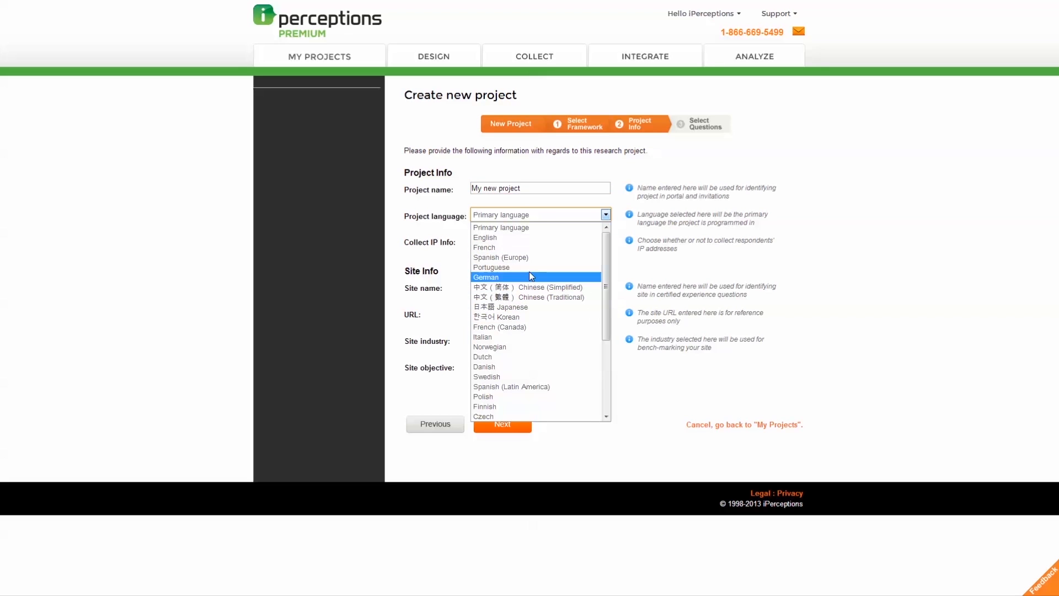
pyautogui.click(528, 239)
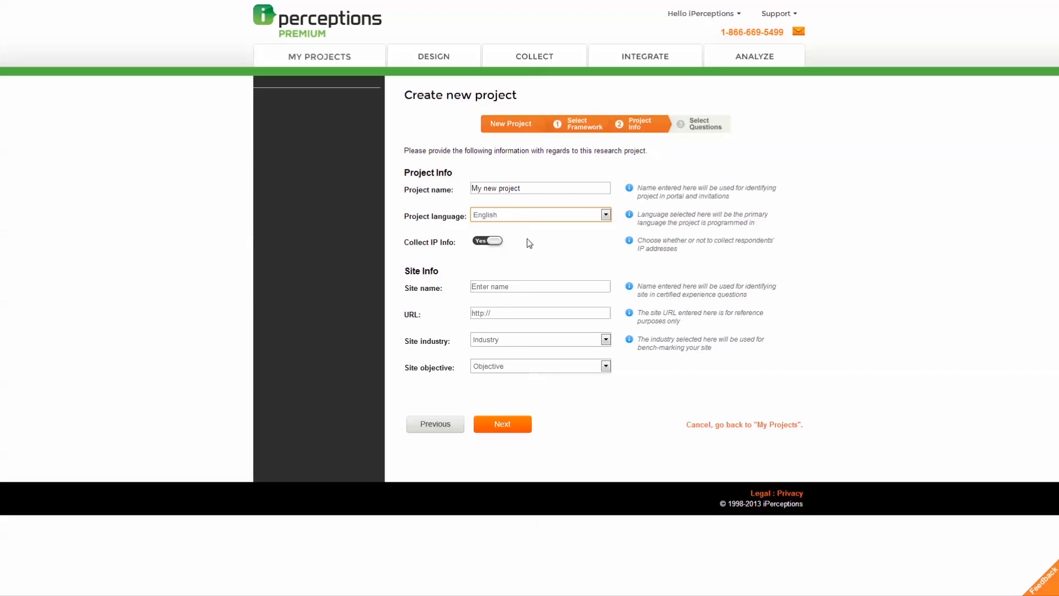
pyautogui.click(527, 239)
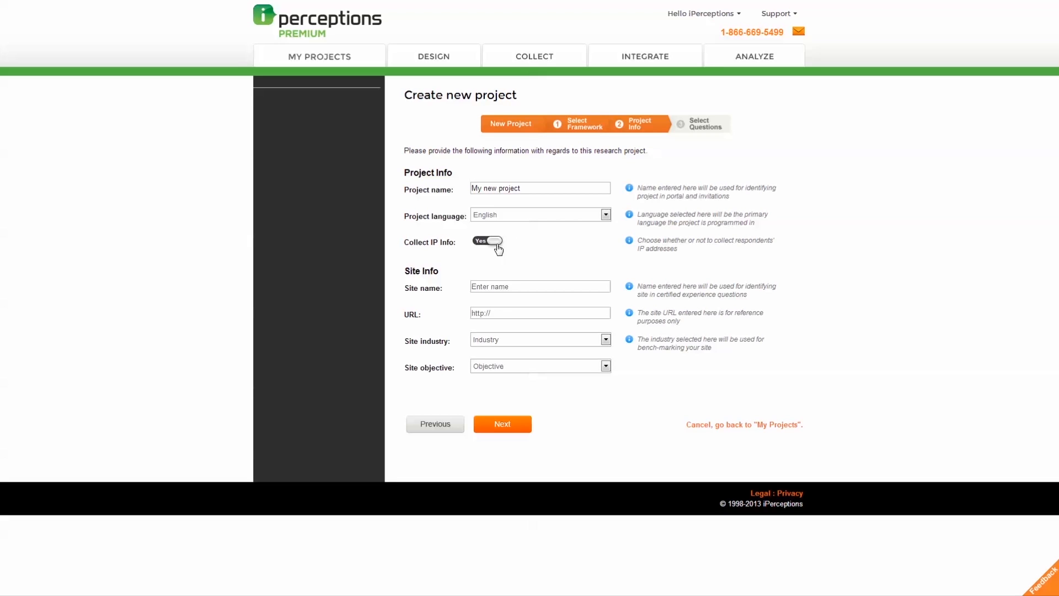
pyautogui.click(500, 285)
pyautogui.write('iPercept')
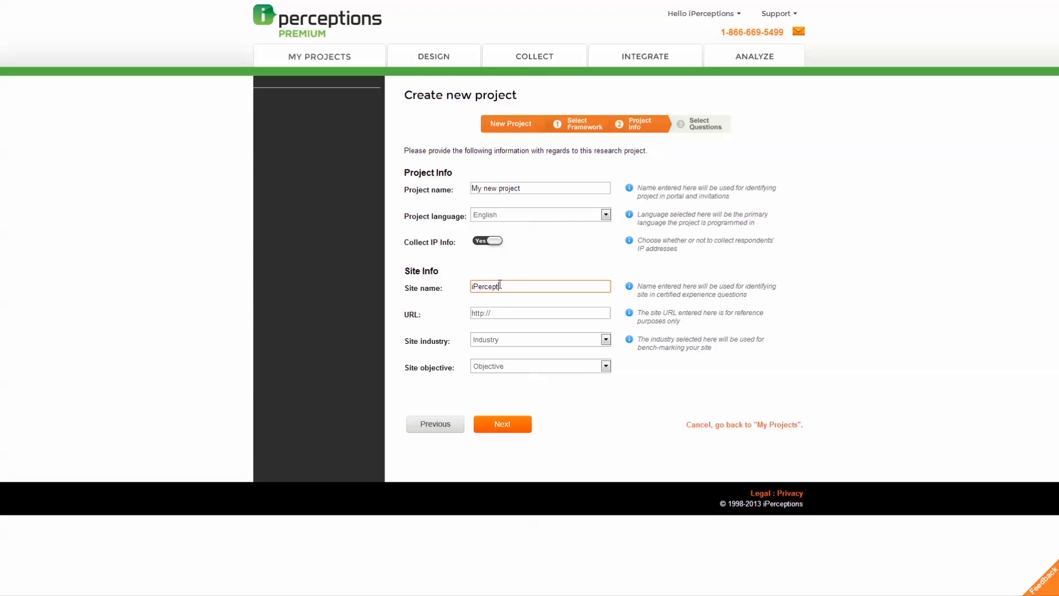
pyautogui.write('ions.com')
pyautogui.click(536, 314)
pyautogui.write('www.iperceptions.com')
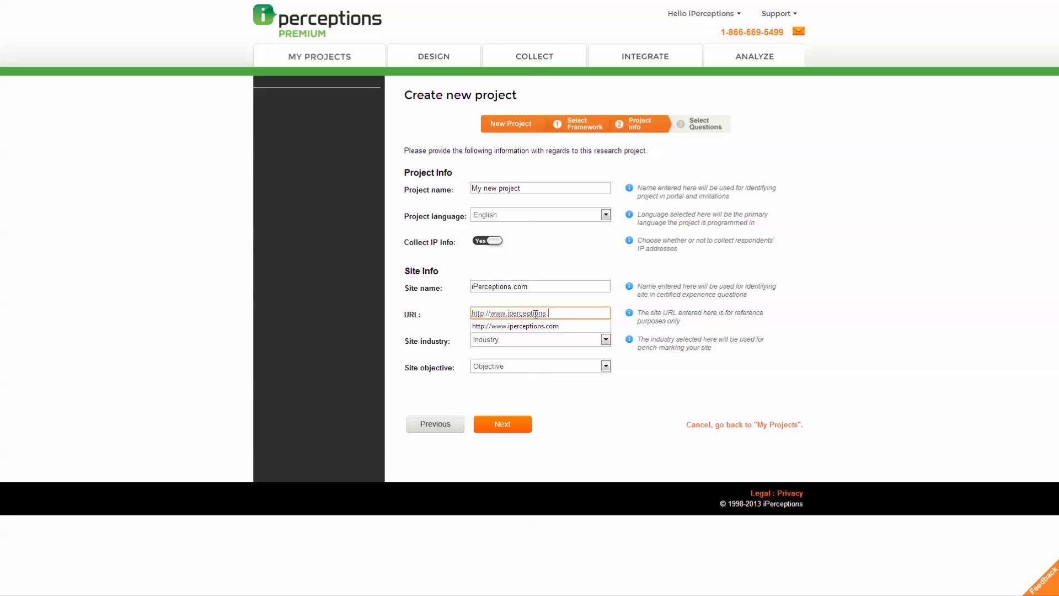
pyautogui.click(619, 313)
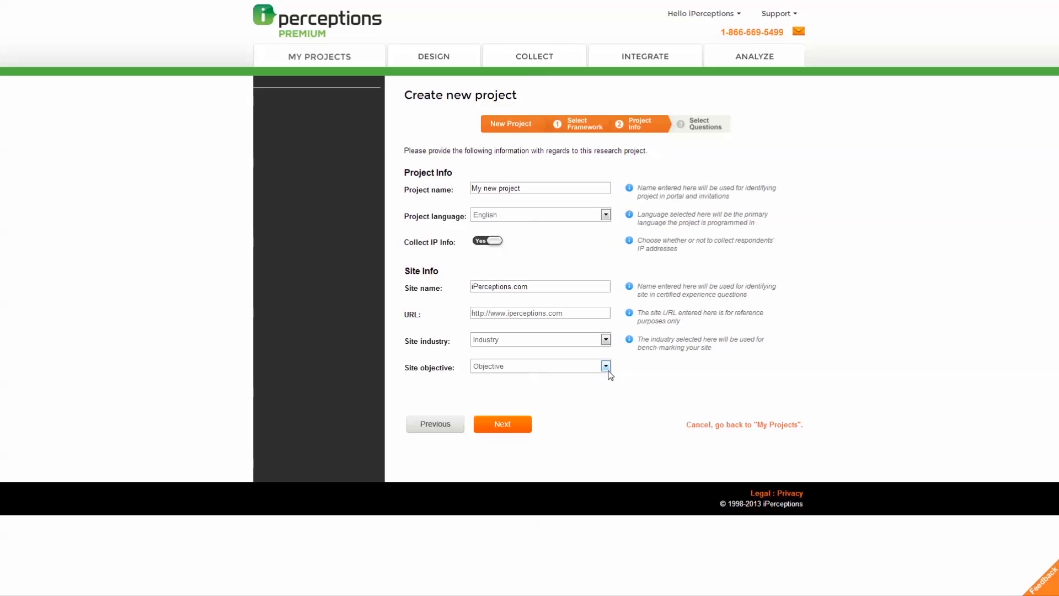
pyautogui.click(606, 339)
pyautogui.click(574, 482)
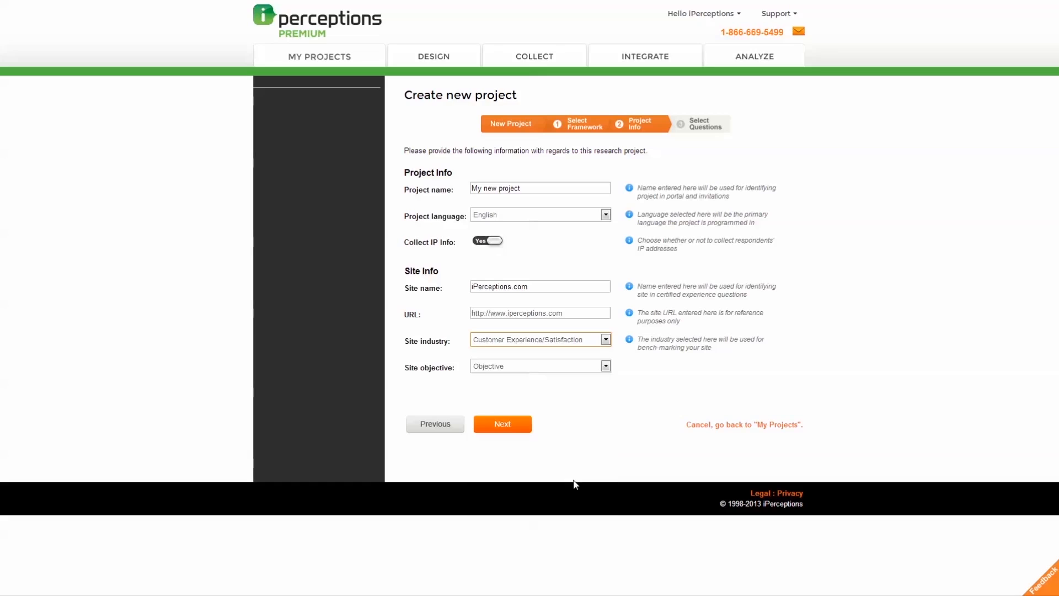
pyautogui.click(559, 368)
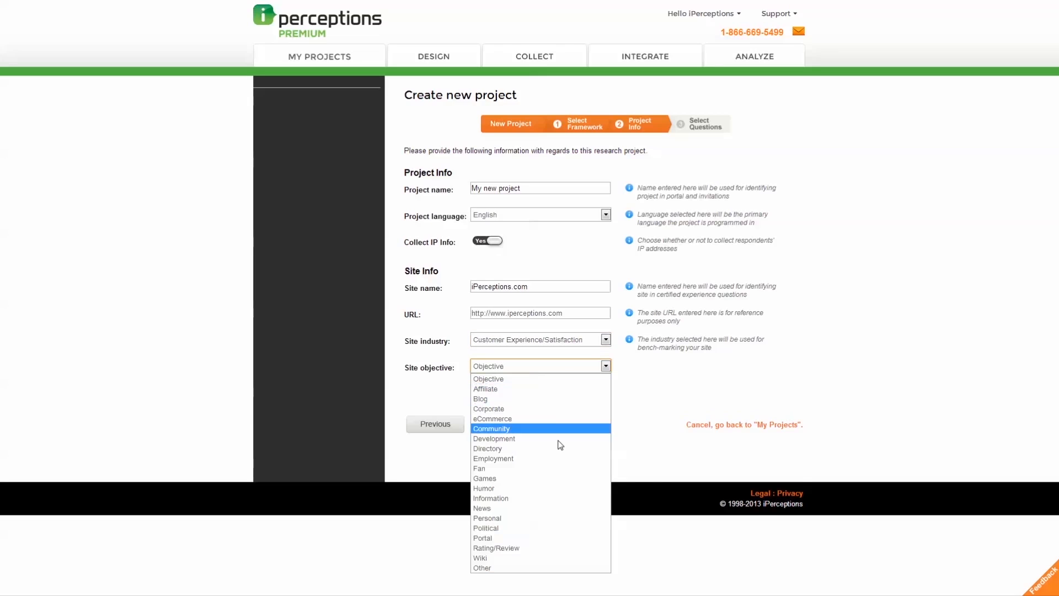
pyautogui.click(557, 539)
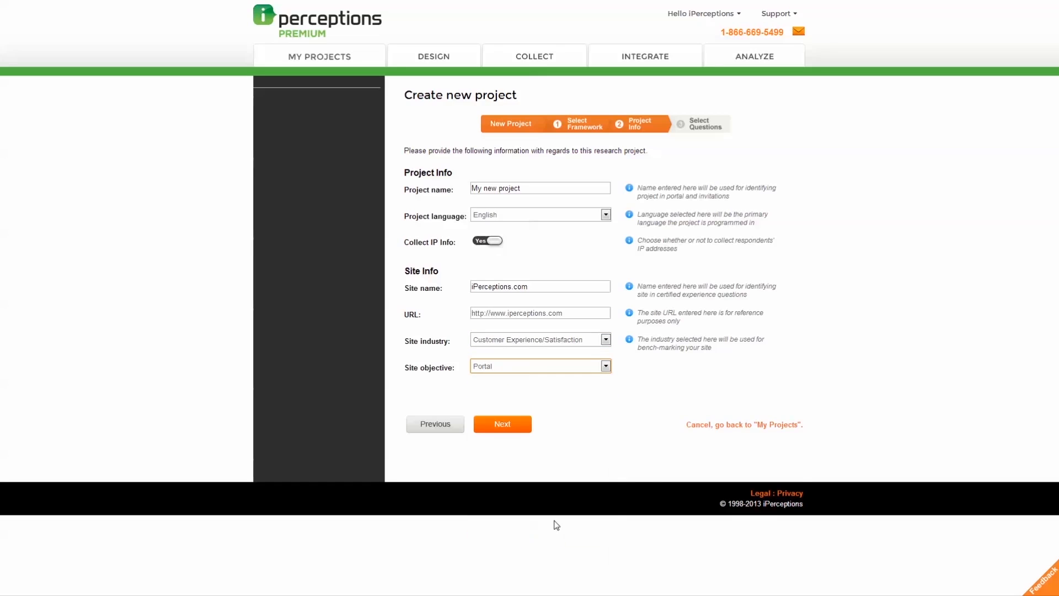
pyautogui.click(524, 396)
# Step: Browse the Outcome measures, Demographics, Open Text and Follow Up question sets
pyautogui.click(519, 426)
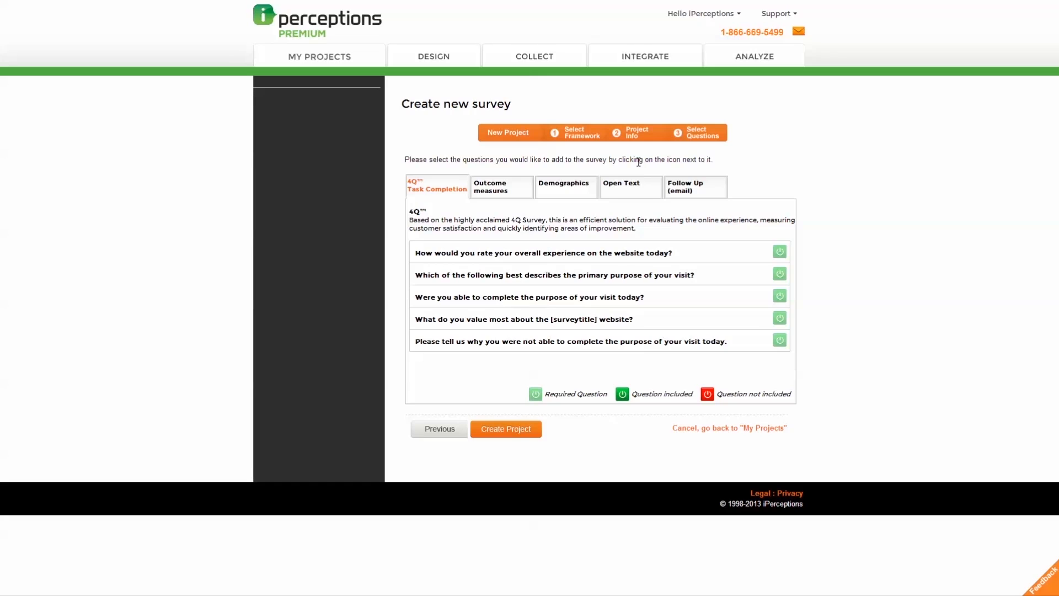
pyautogui.click(516, 190)
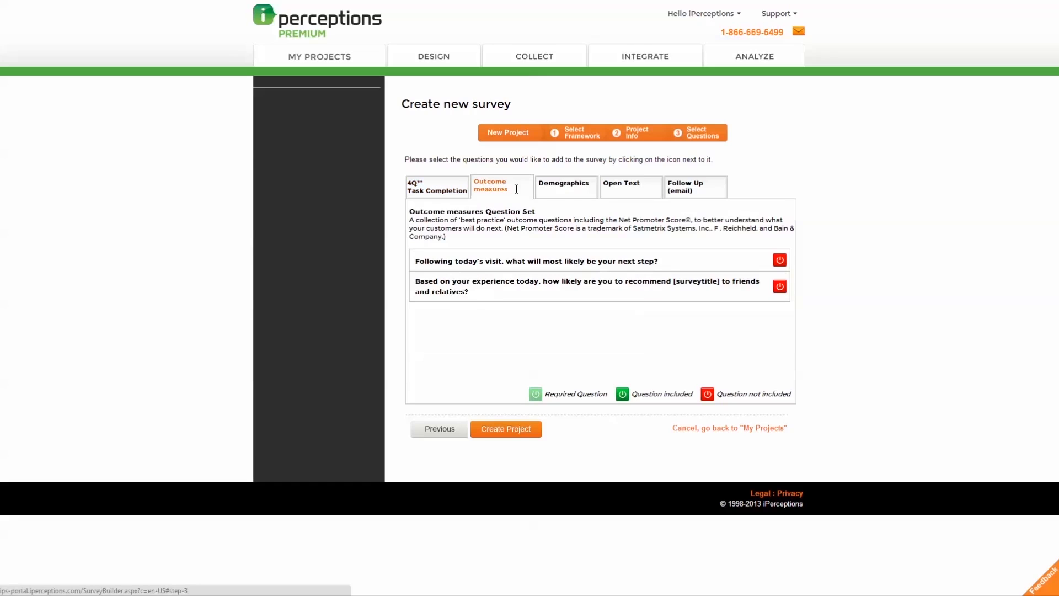
pyautogui.click(582, 193)
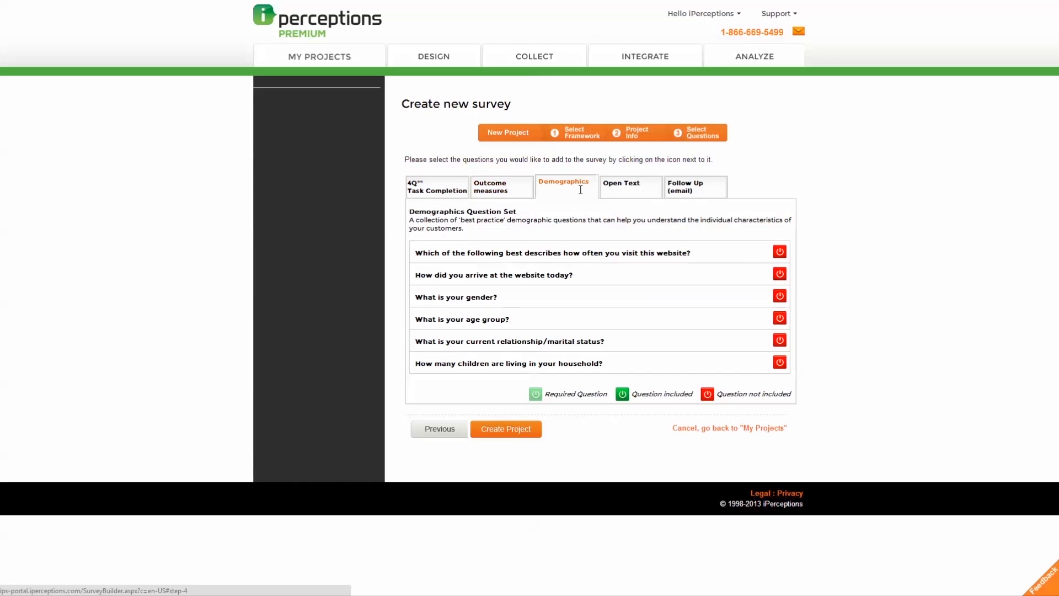
pyautogui.click(640, 189)
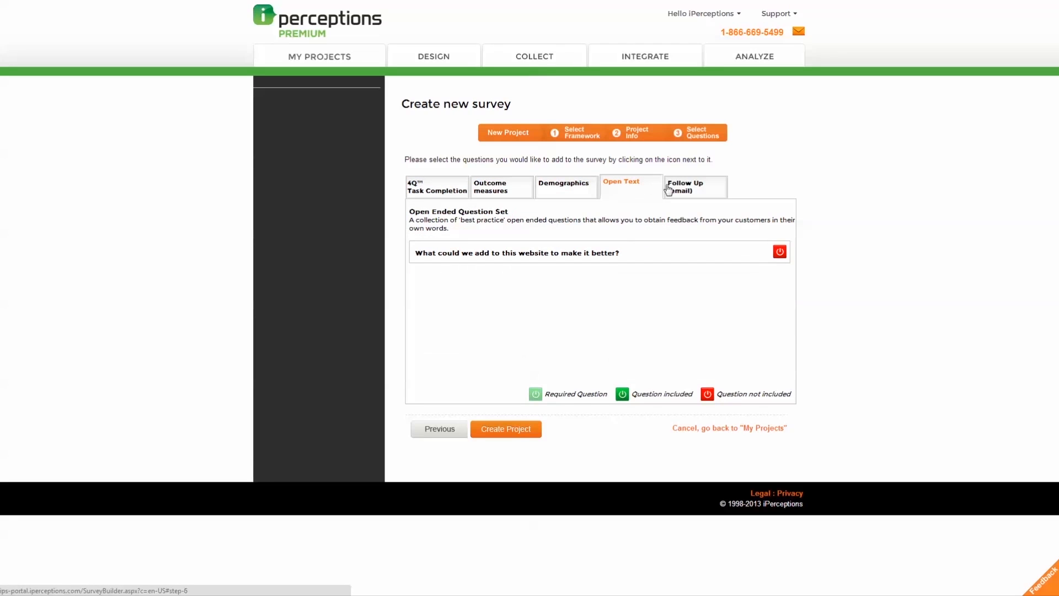
pyautogui.click(690, 186)
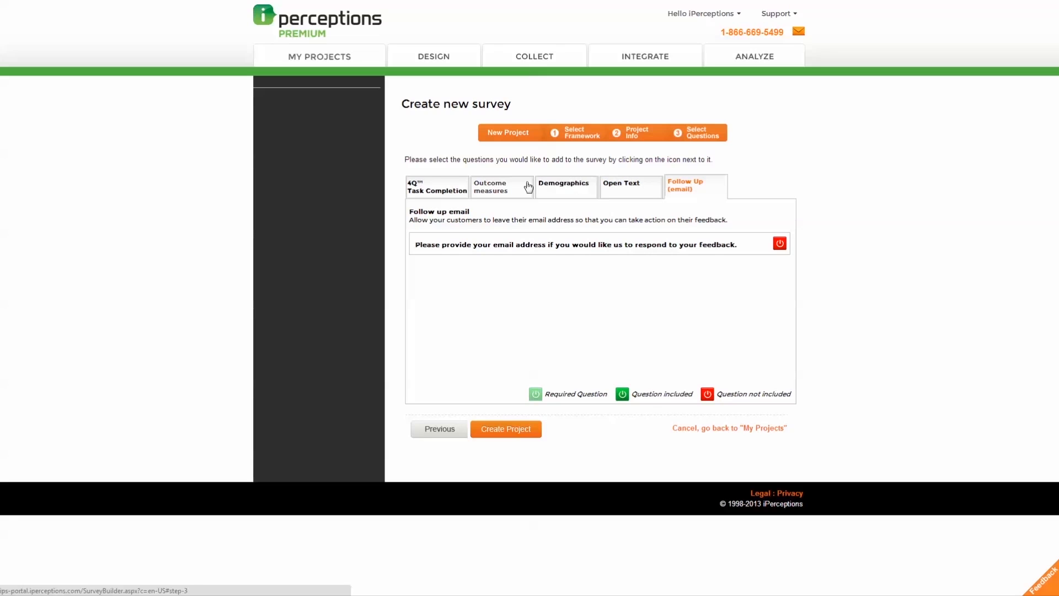
pyautogui.click(452, 183)
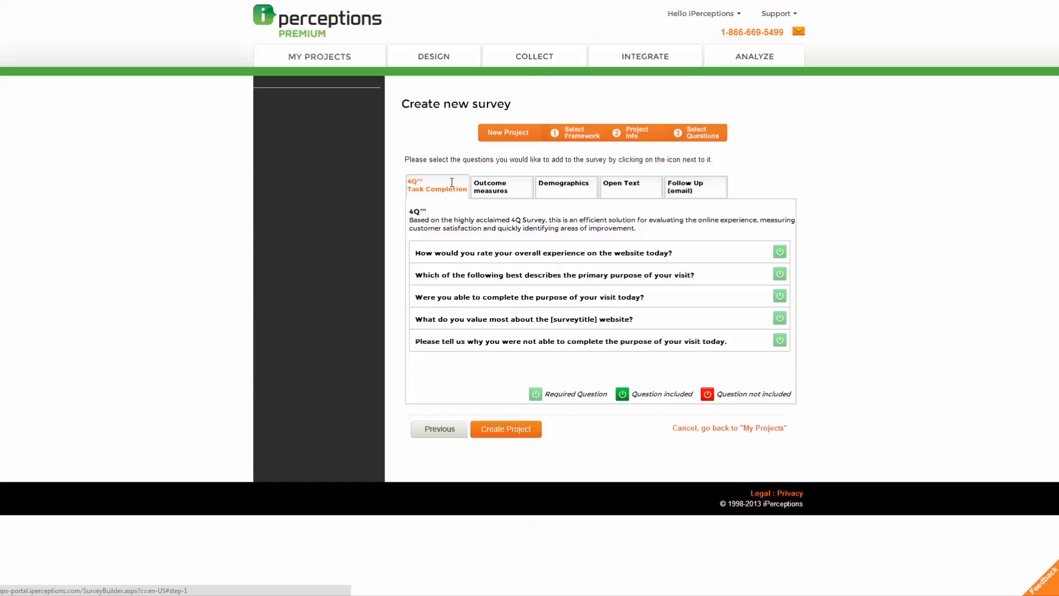
# Step: Include the first two Demographics questions and the website improvement Open Text question
pyautogui.click(564, 186)
pyautogui.click(780, 253)
pyautogui.click(780, 275)
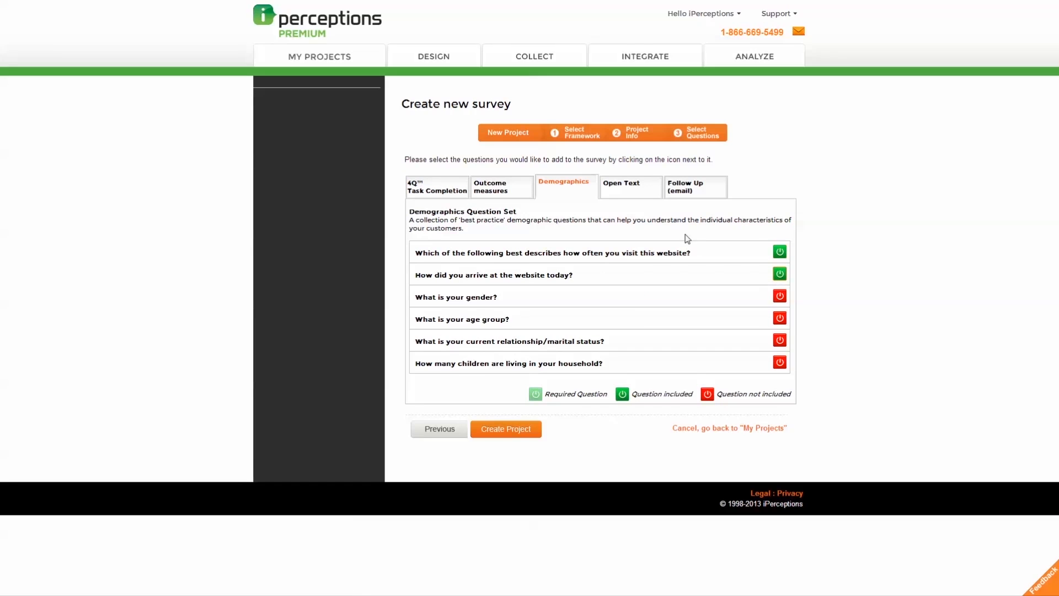
pyautogui.click(632, 188)
pyautogui.click(780, 252)
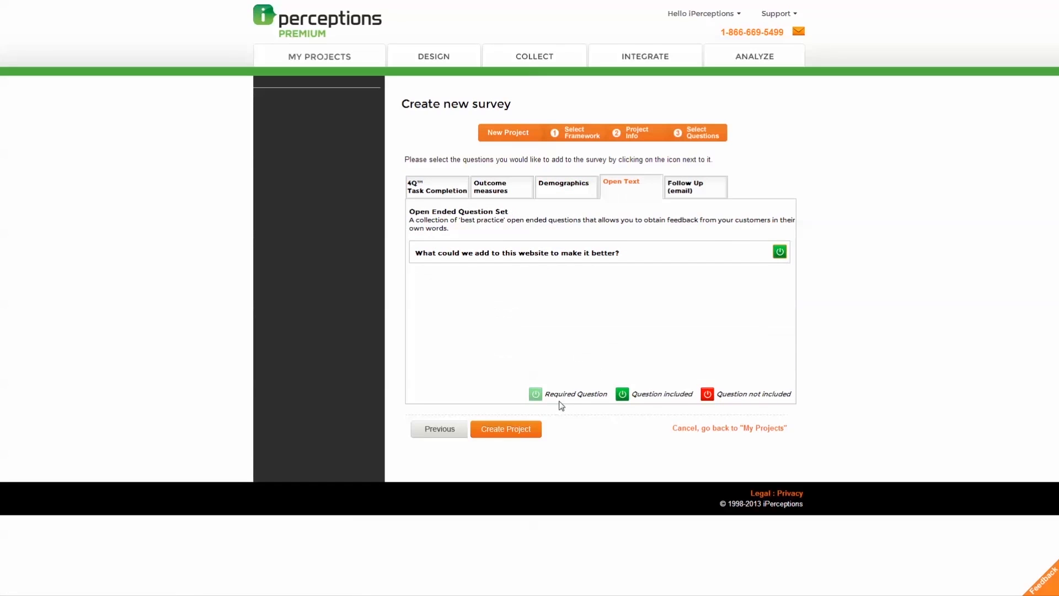
# Step: Create the project, review Question Setup, and open question 4 on the visit's purpose for editing
pyautogui.click(538, 430)
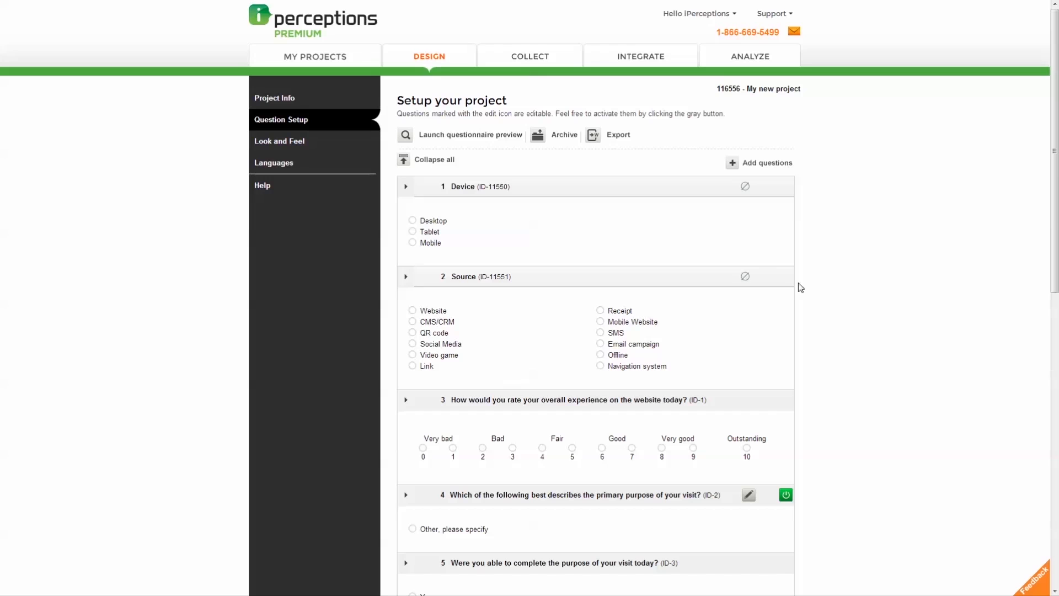
pyautogui.moveTo(1055, 192); pyautogui.dragTo(1036, 473)
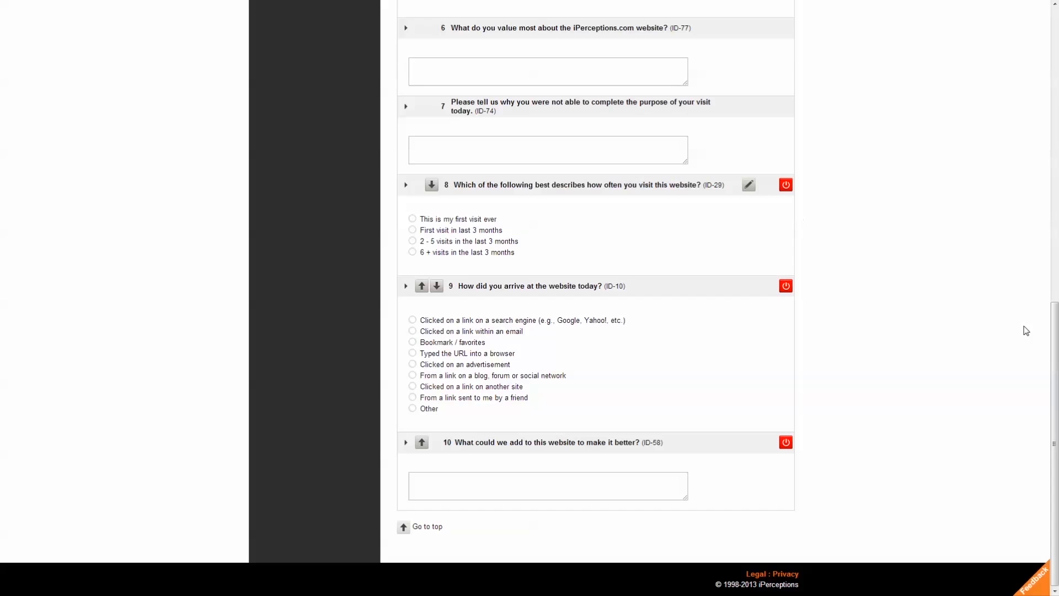
pyautogui.moveTo(1054, 335); pyautogui.dragTo(1054, 256)
pyautogui.moveTo(1058, 180); pyautogui.dragTo(1055, 34)
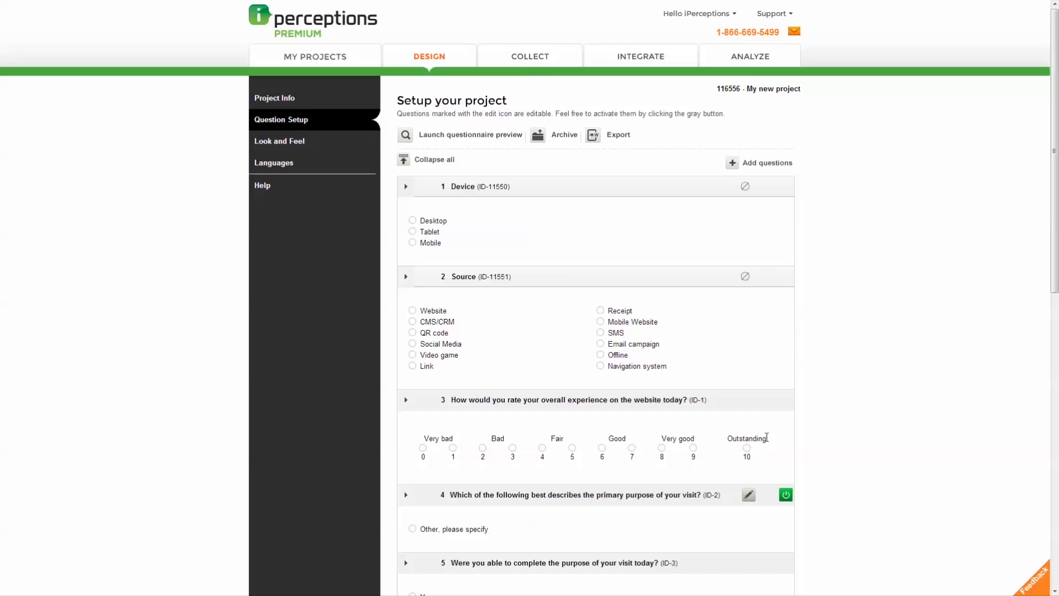
pyautogui.click(749, 496)
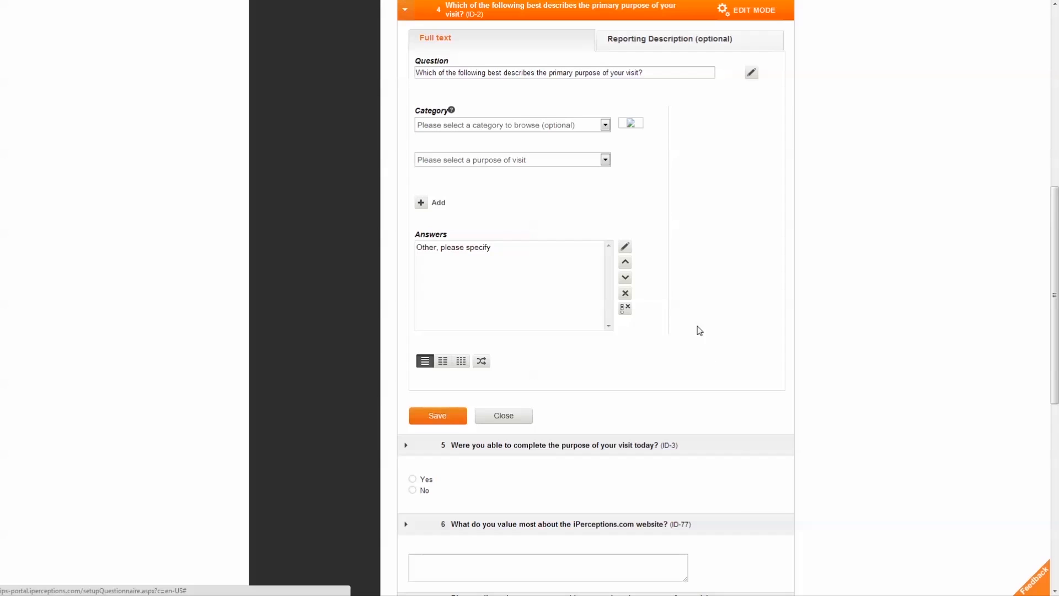
# Step: Add 'Learn about pricing' from the Learn category to question 4's answers
pyautogui.click(557, 251)
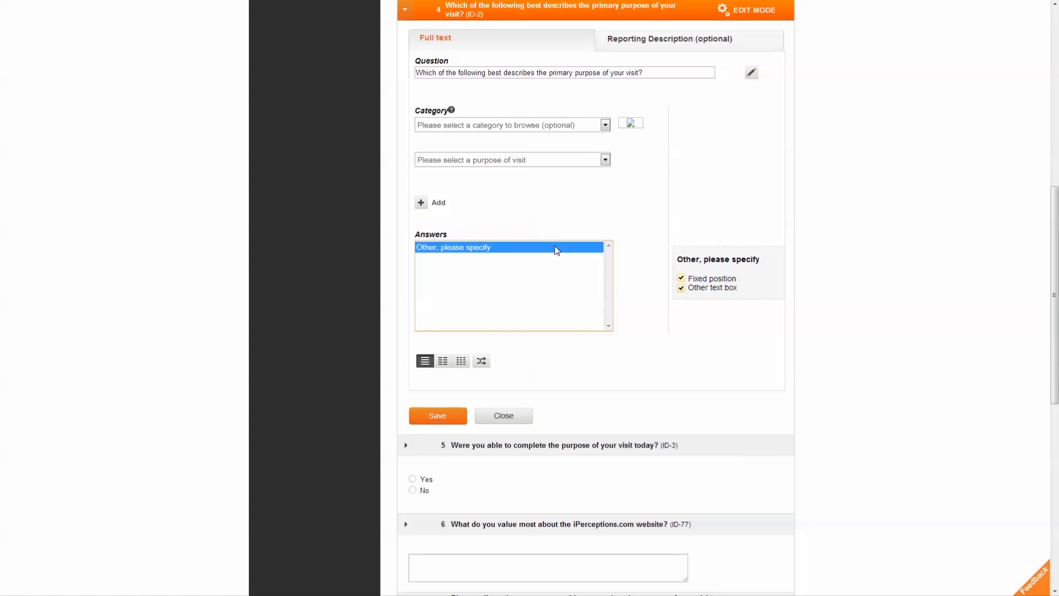
pyautogui.click(615, 147)
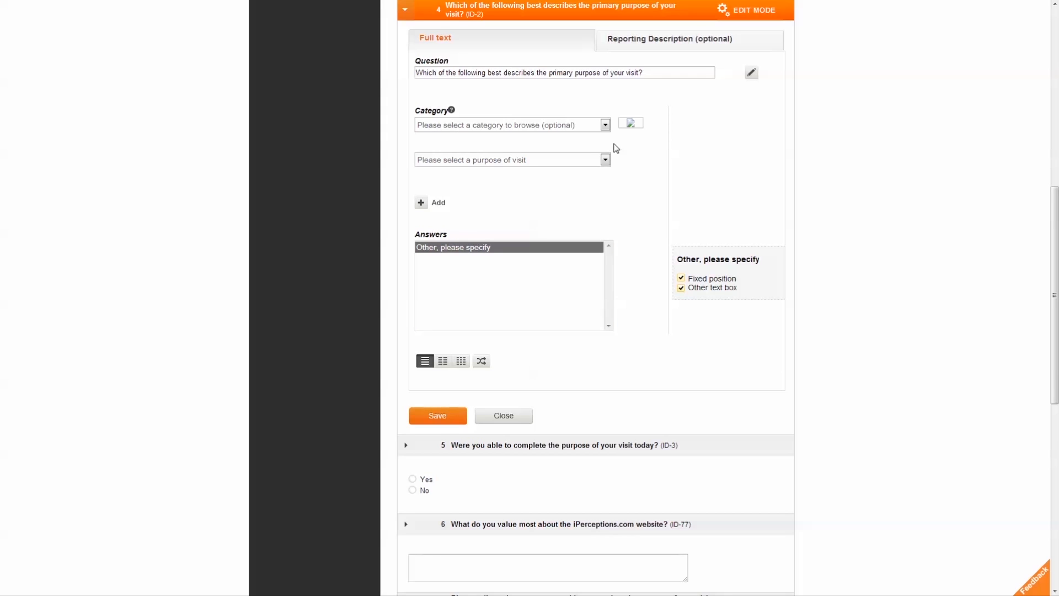
pyautogui.click(605, 126)
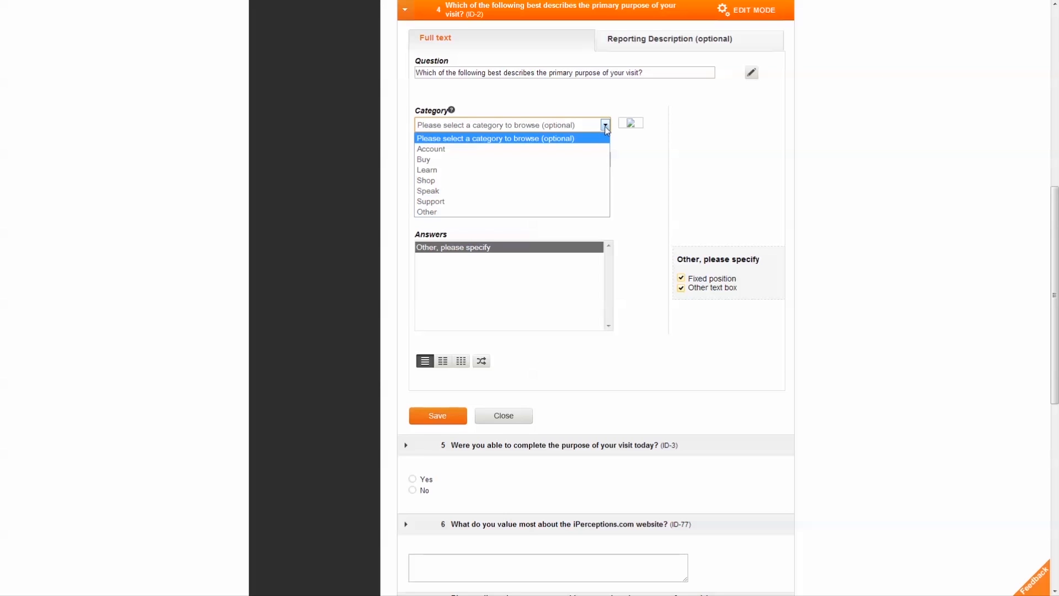
pyautogui.click(606, 128)
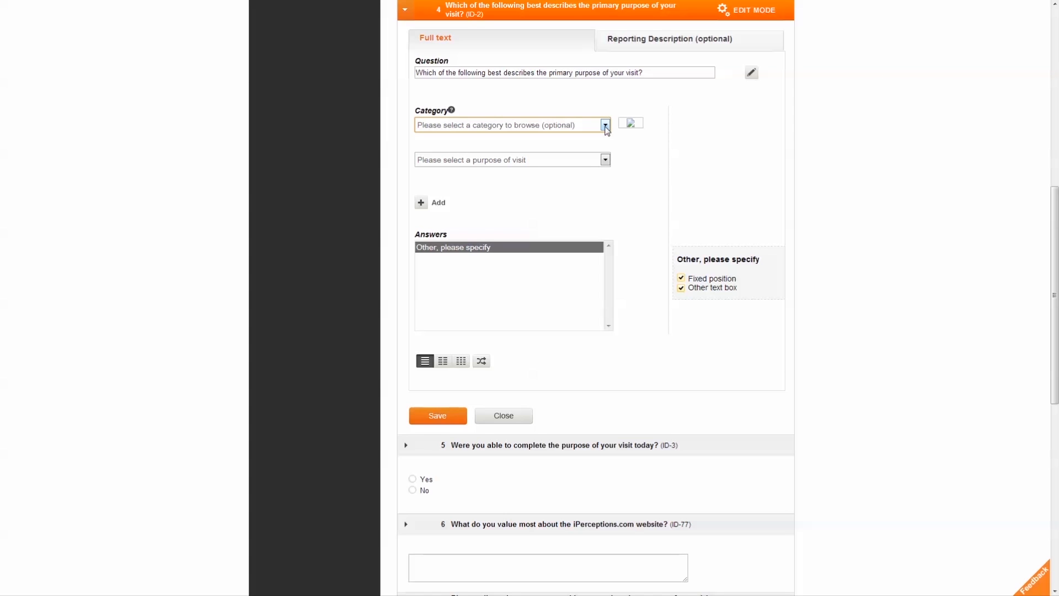
pyautogui.click(606, 126)
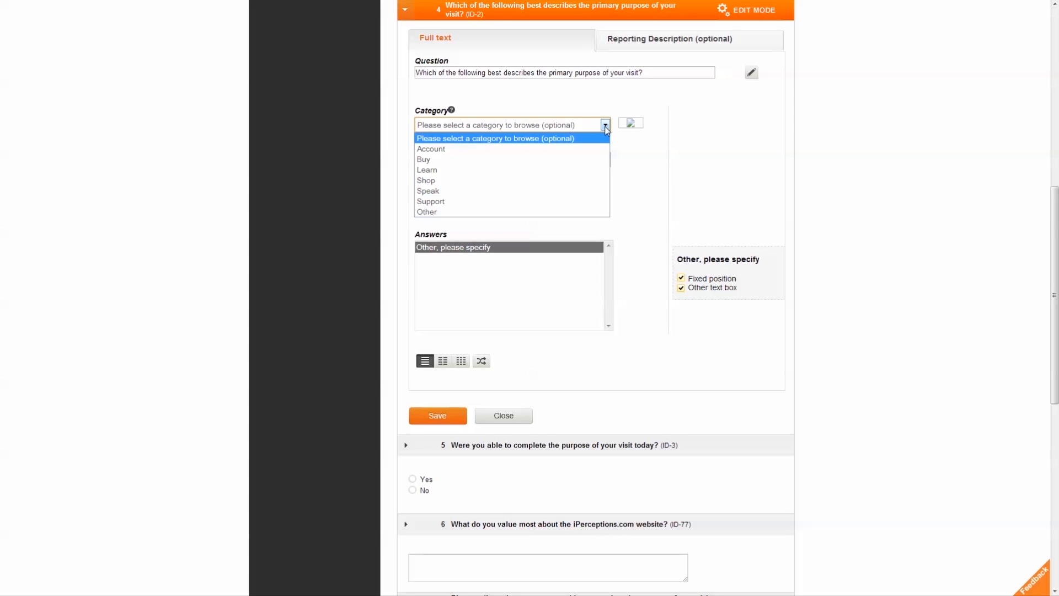
pyautogui.click(583, 170)
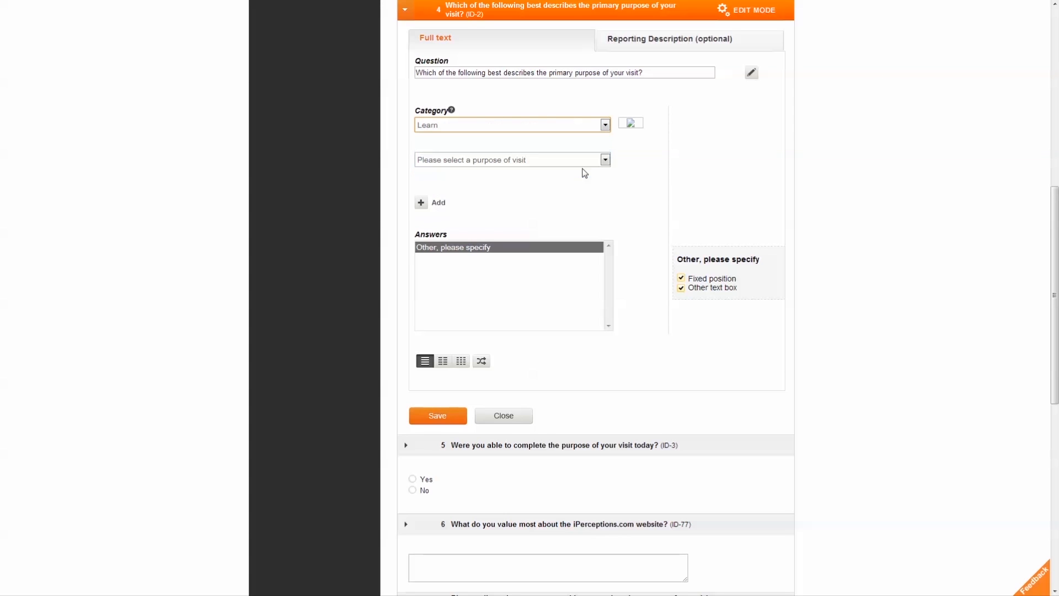
pyautogui.click(605, 160)
pyautogui.moveTo(605, 176); pyautogui.dragTo(609, 286)
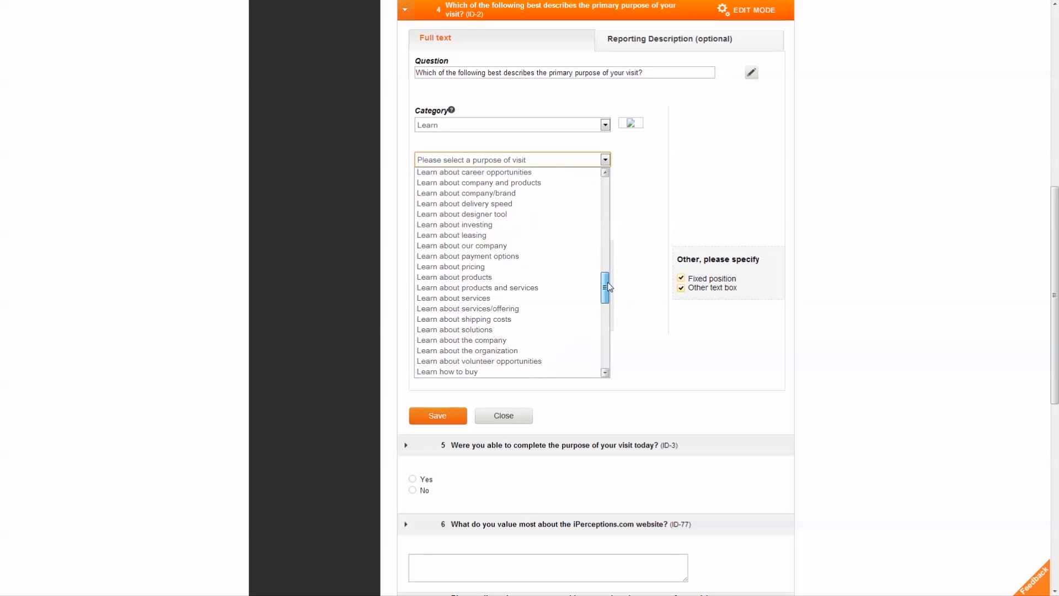
pyautogui.click(579, 267)
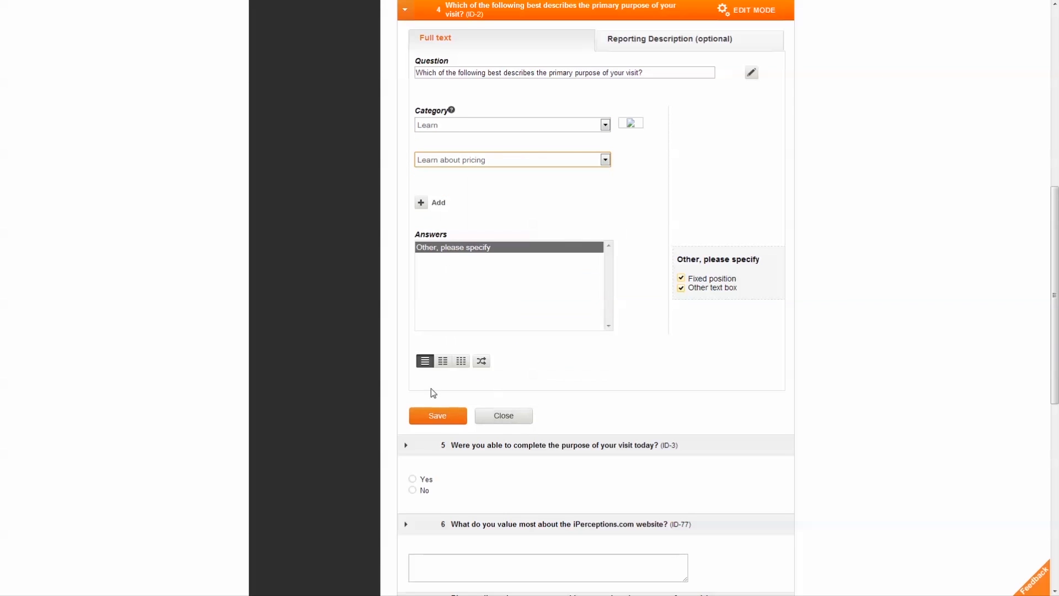
pyautogui.click(431, 205)
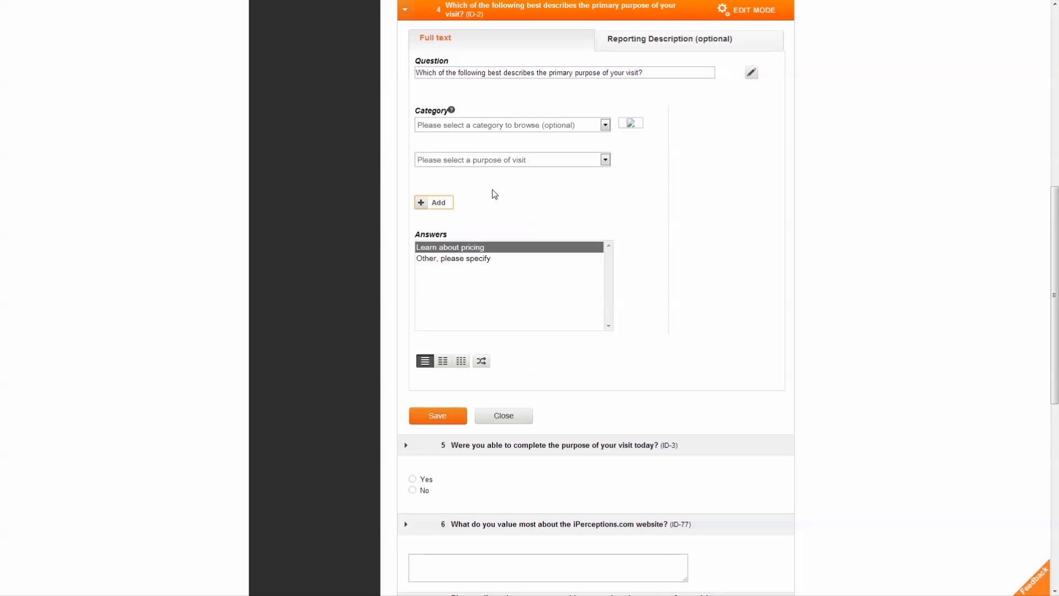
# Step: Add custom answer 'Learn about Active Research' under Learn, then save and close question 4
pyautogui.click(628, 124)
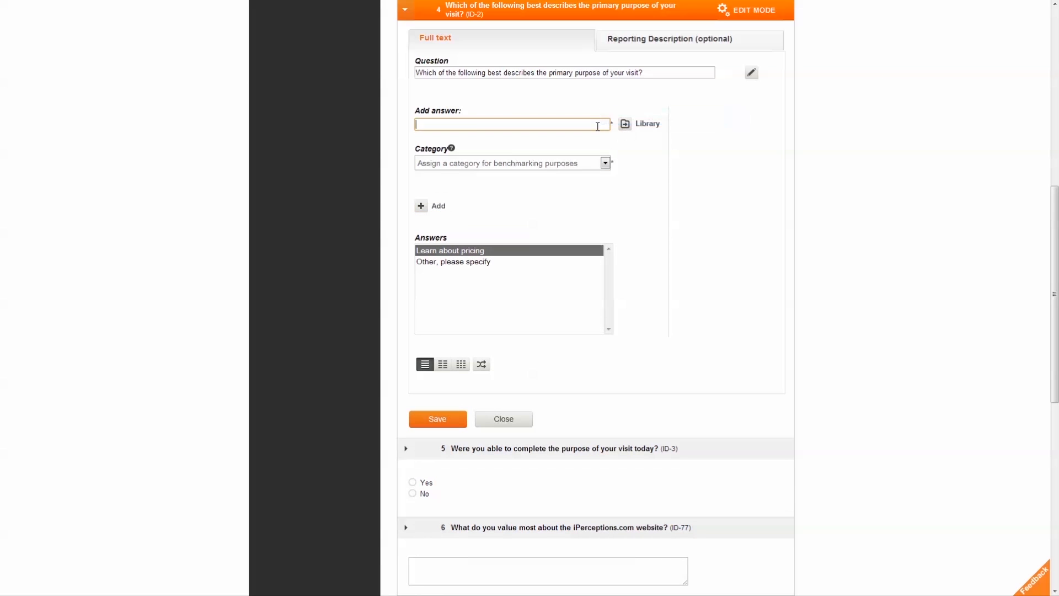
pyautogui.write('Learn about Active Research')
pyautogui.click(605, 164)
pyautogui.click(587, 250)
pyautogui.click(439, 208)
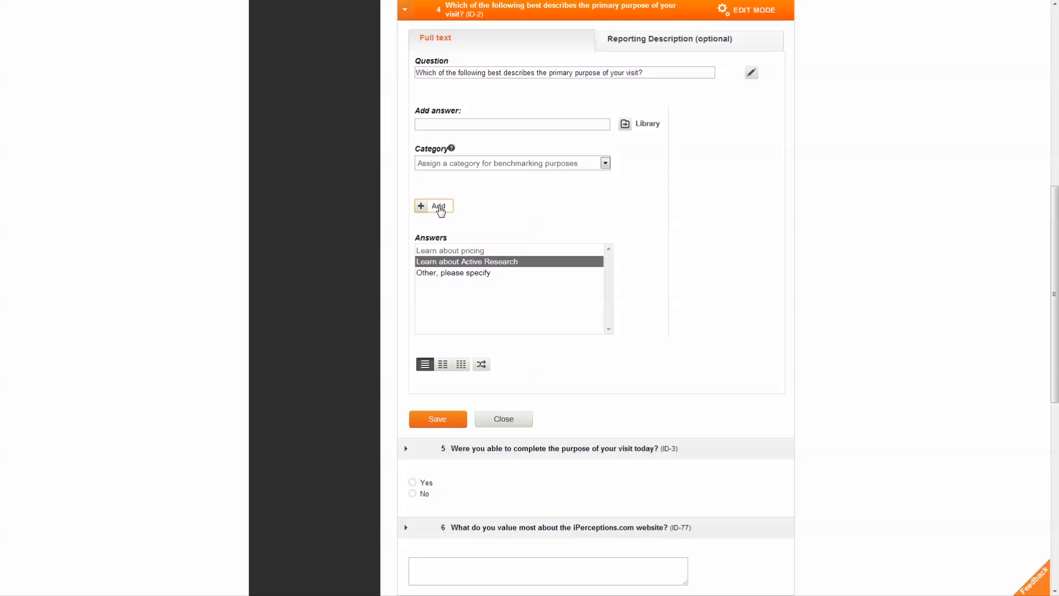
pyautogui.click(445, 420)
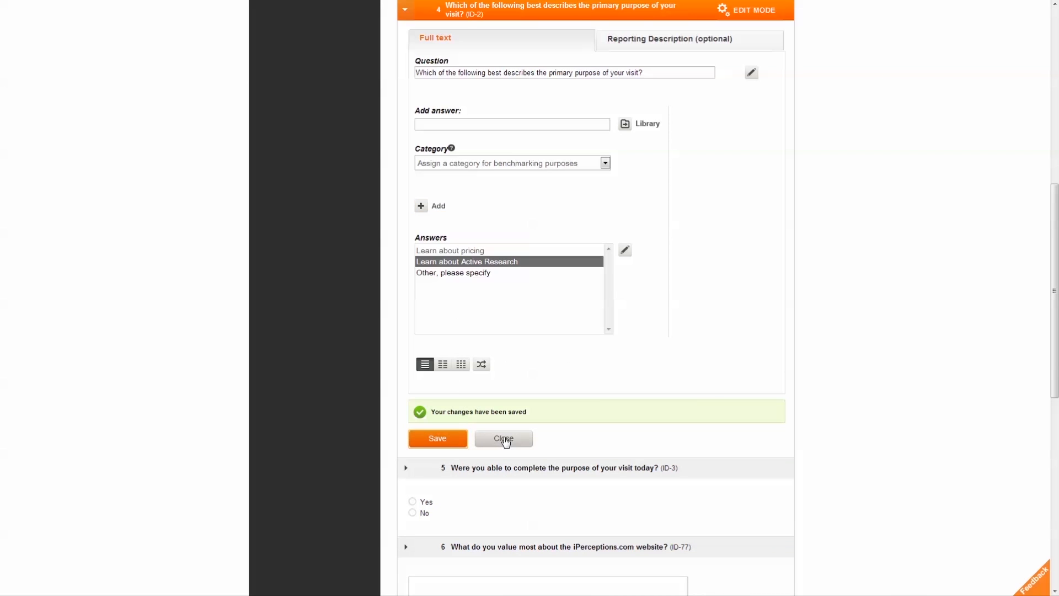
pyautogui.click(504, 439)
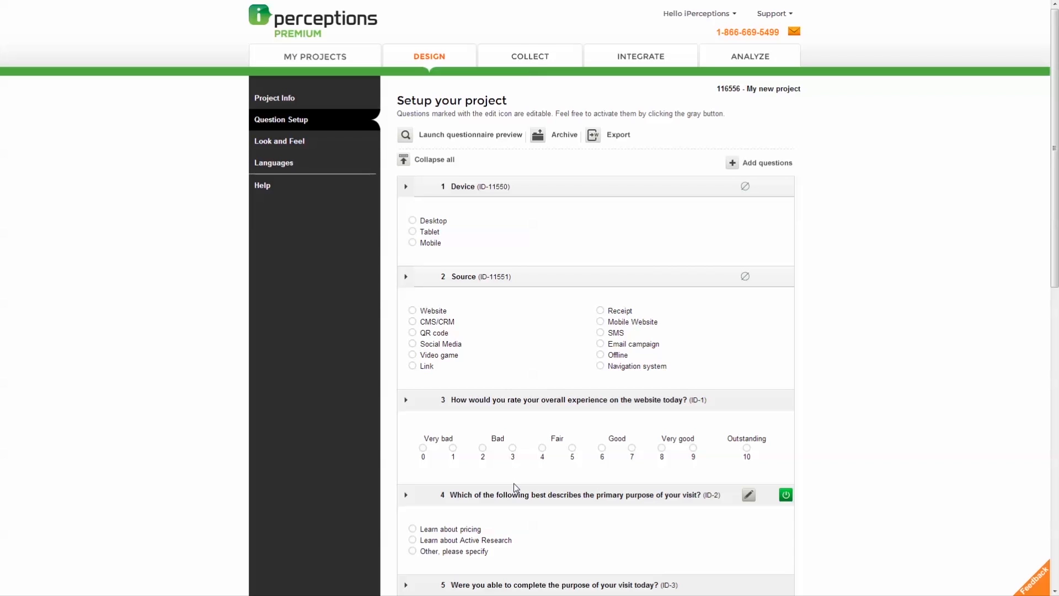
# Step: Add a single-select question 'Is this a single-select question?' with answers Yes and No
pyautogui.click(733, 163)
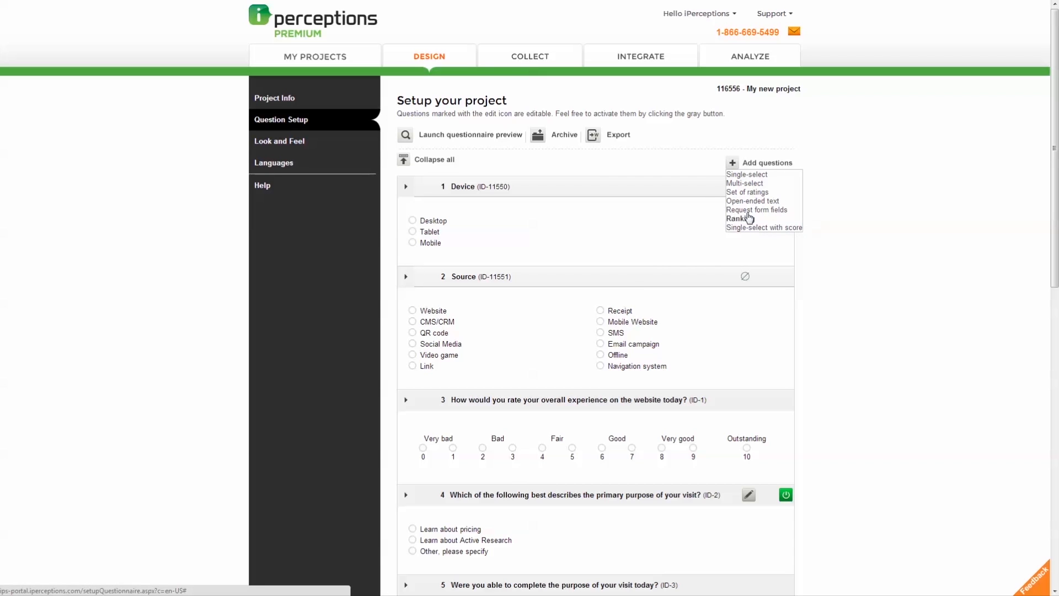
pyautogui.click(773, 176)
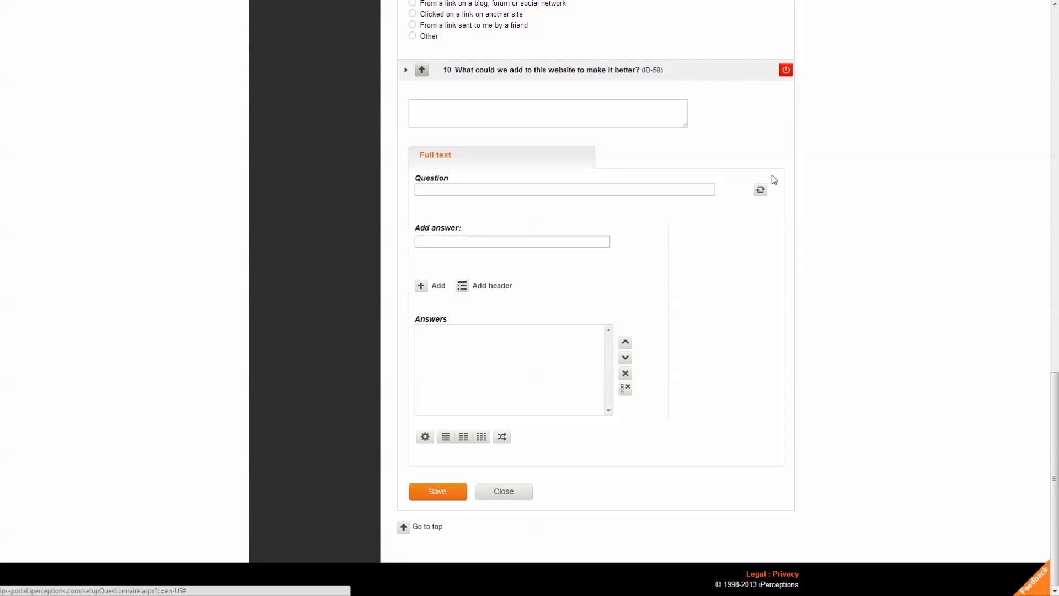
pyautogui.click(709, 189)
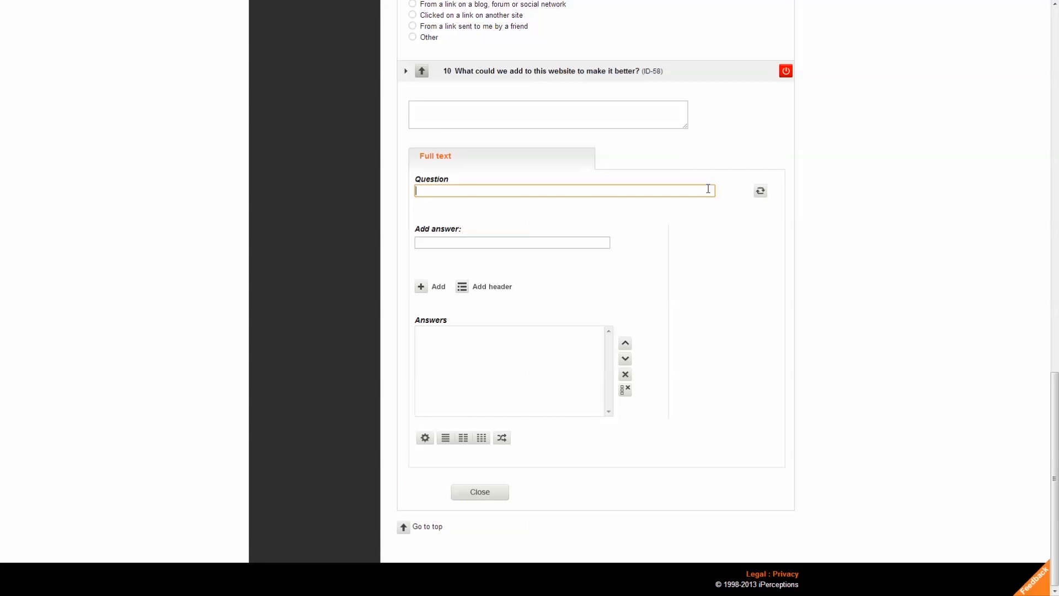
pyautogui.write('Is this a single-select question?')
pyautogui.click(595, 242)
pyautogui.write('Yes')
pyautogui.click(438, 297)
pyautogui.click(440, 242)
pyautogui.write('No')
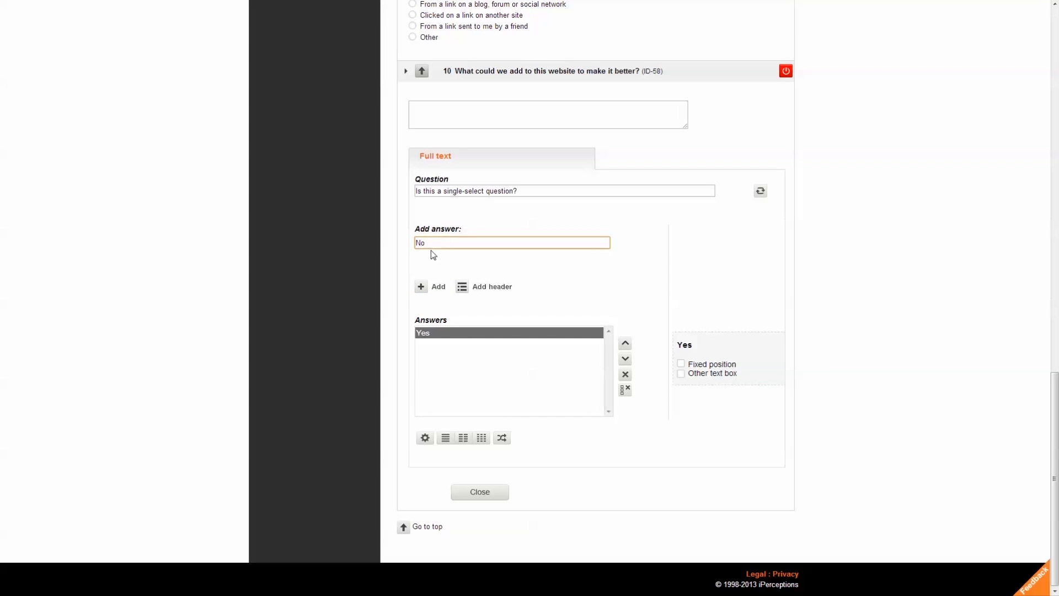
pyautogui.click(431, 287)
pyautogui.click(434, 245)
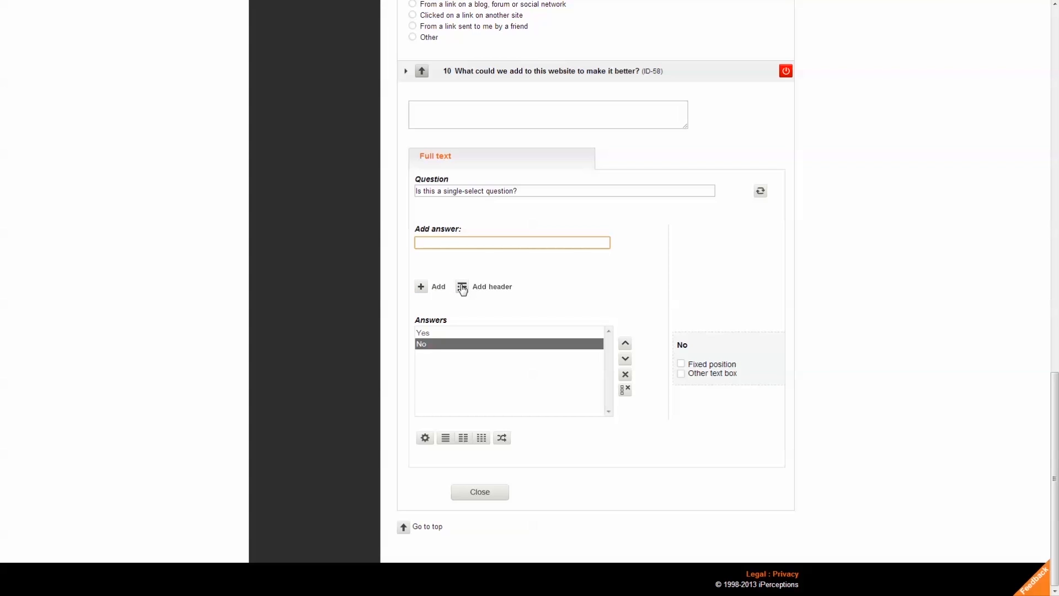
# Step: Give Yes a fixed position and text box, randomise answer order, and save the question
pyautogui.click(462, 334)
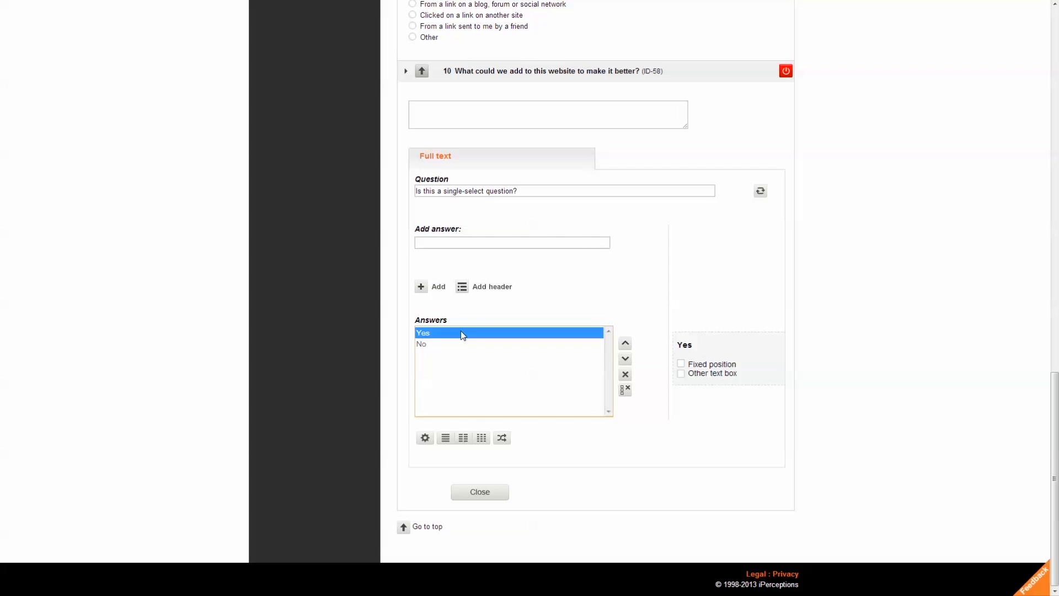
pyautogui.click(681, 365)
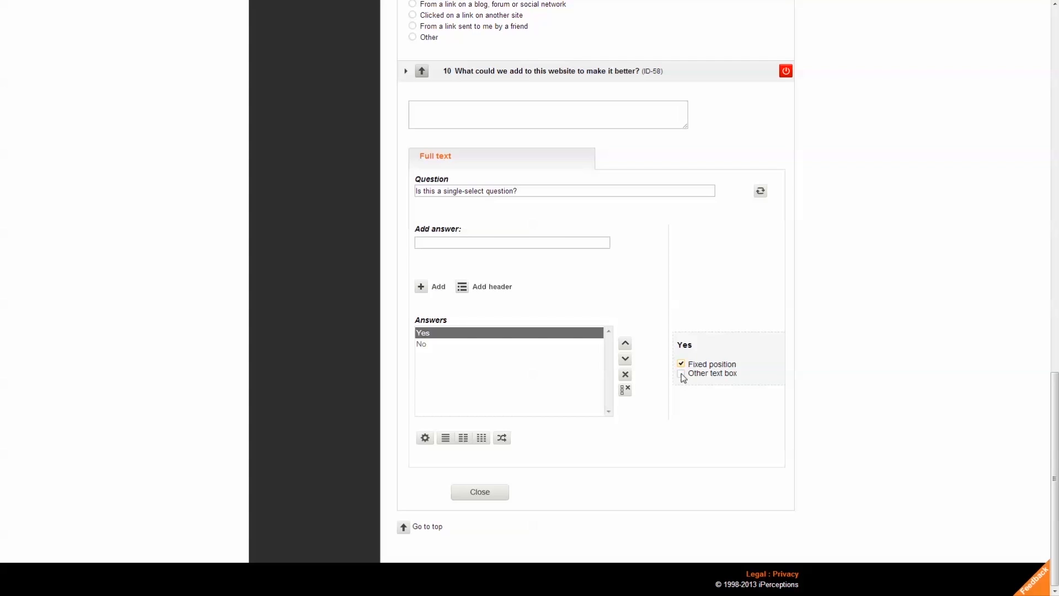
pyautogui.click(682, 374)
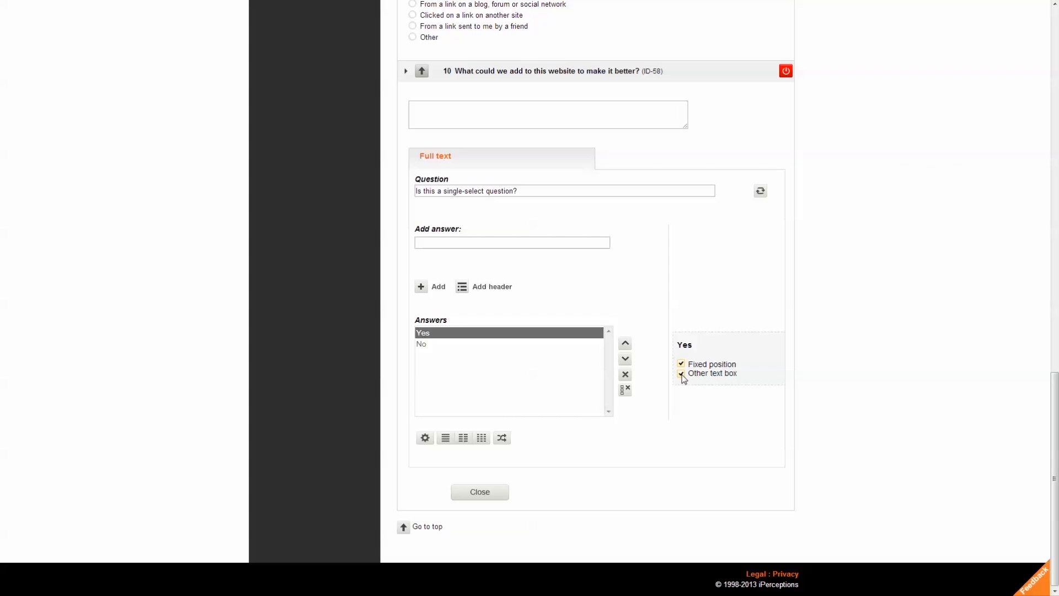
pyautogui.click(428, 441)
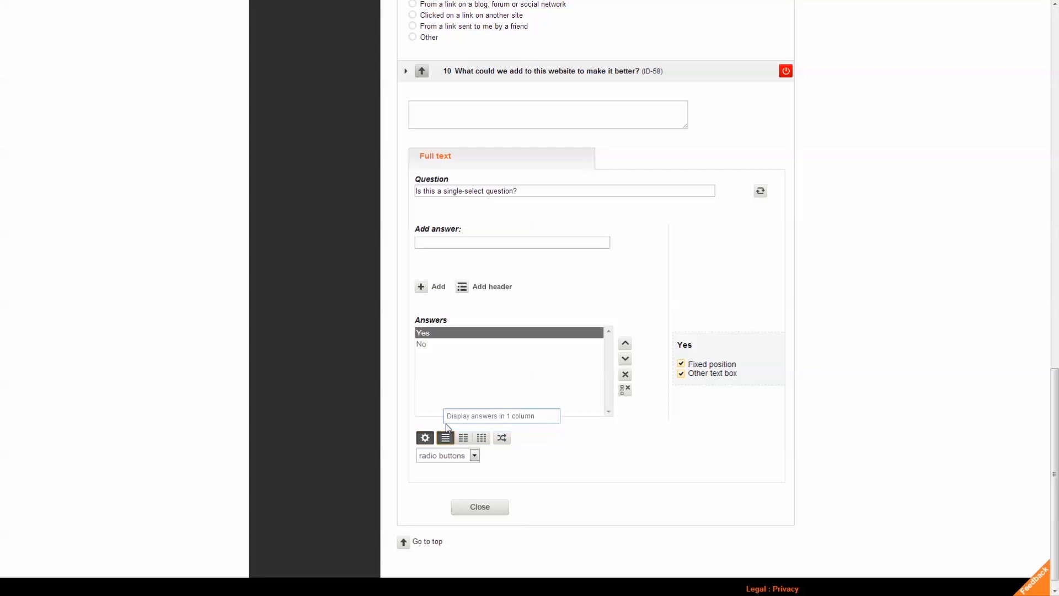
pyautogui.click(503, 439)
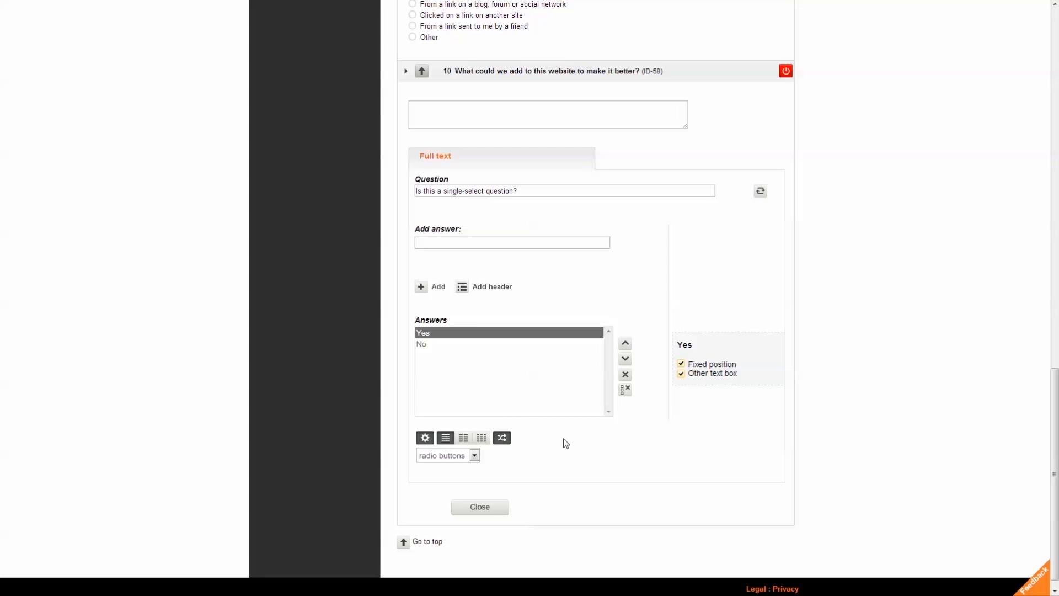
pyautogui.click(760, 192)
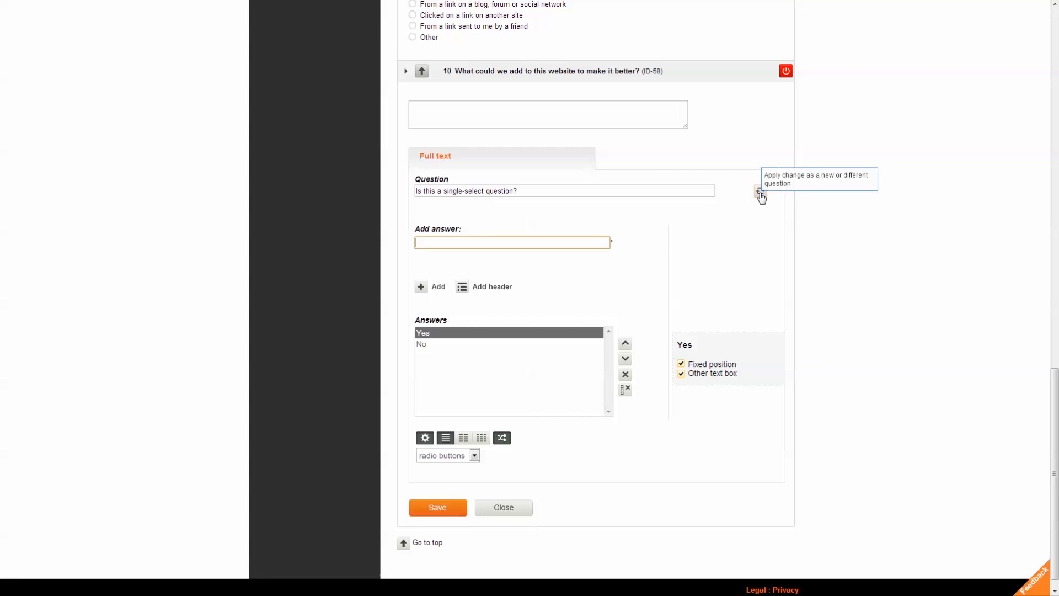
pyautogui.click(443, 513)
pyautogui.click(504, 528)
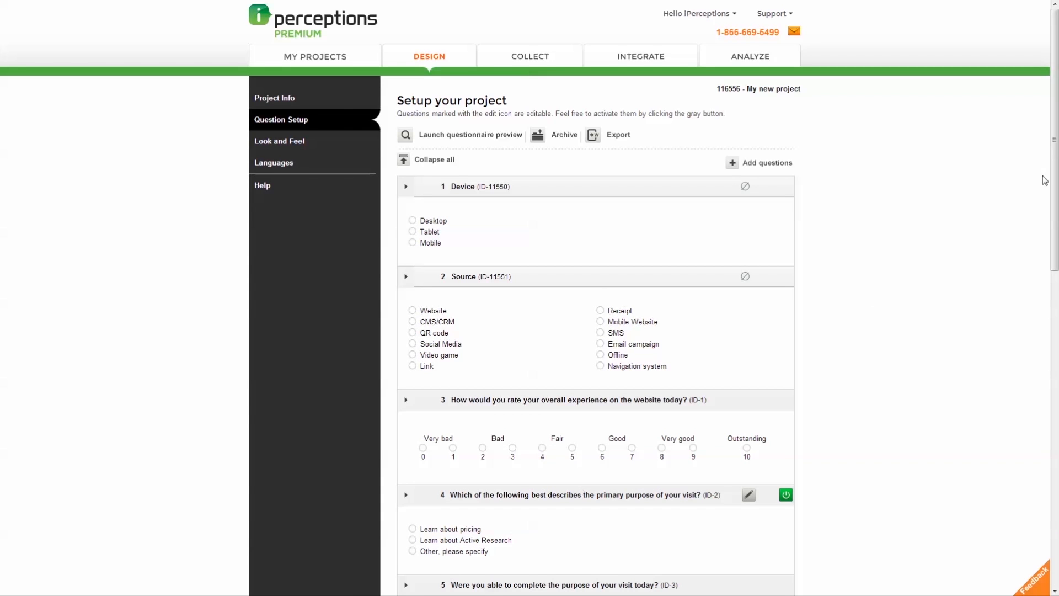
# Step: Scroll to the bottom of the project setup to show question 11
pyautogui.moveTo(1055, 182); pyautogui.dragTo(1054, 513)
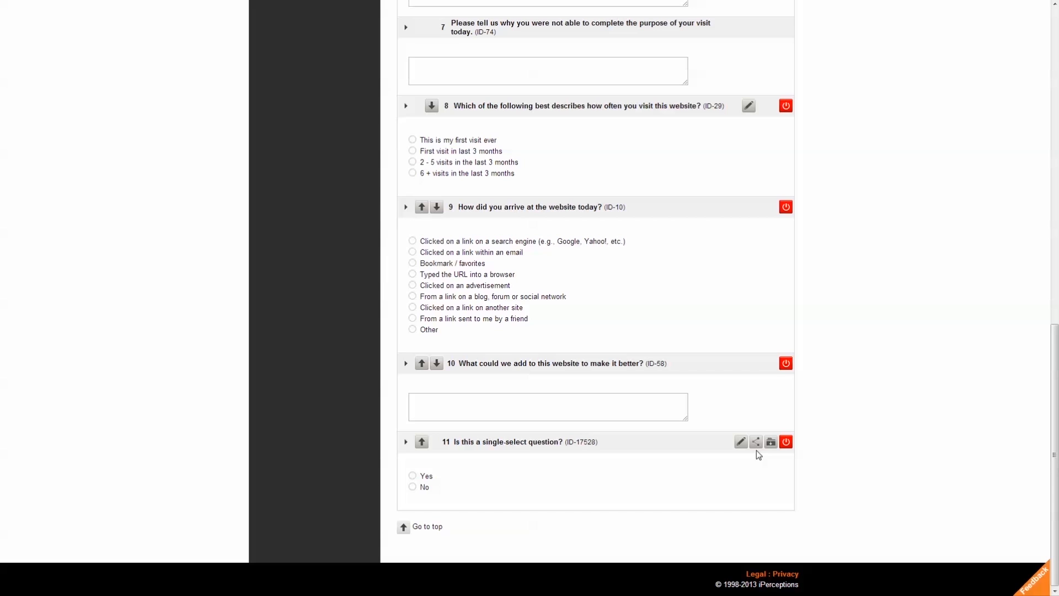
# Step: Turn on question 11 'Is this a single-select question?' and confirm with Yes
pyautogui.click(788, 445)
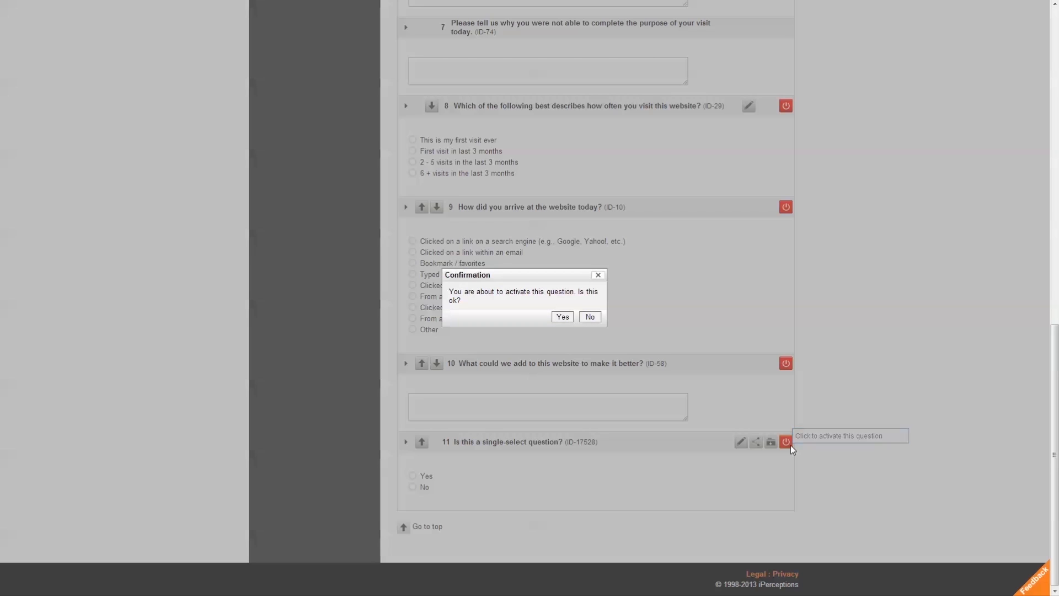
pyautogui.click(563, 319)
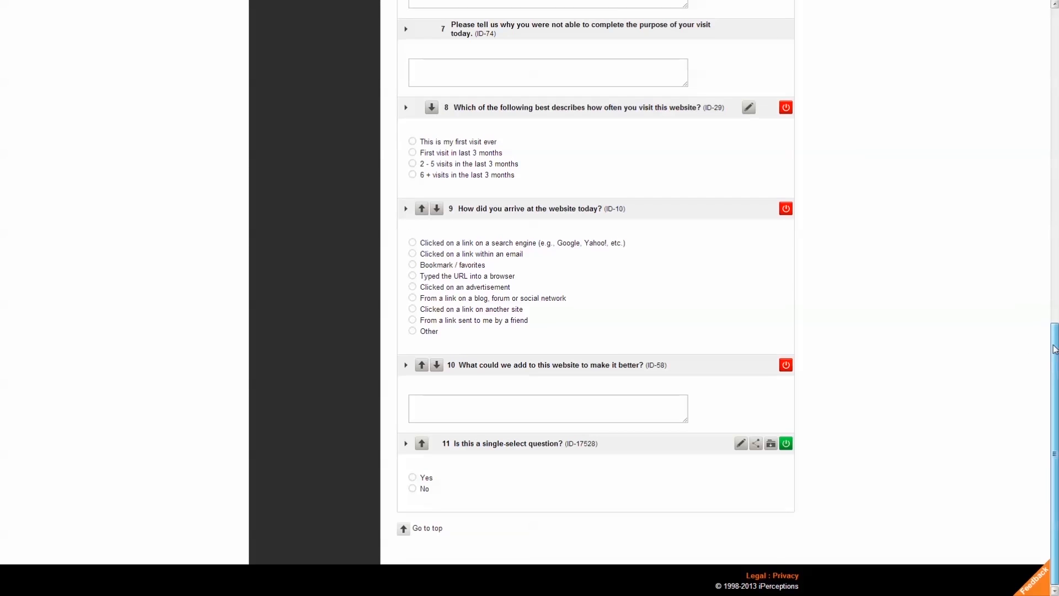
pyautogui.scroll(6, 1050, 153)
pyautogui.scroll(7, 1050, 154)
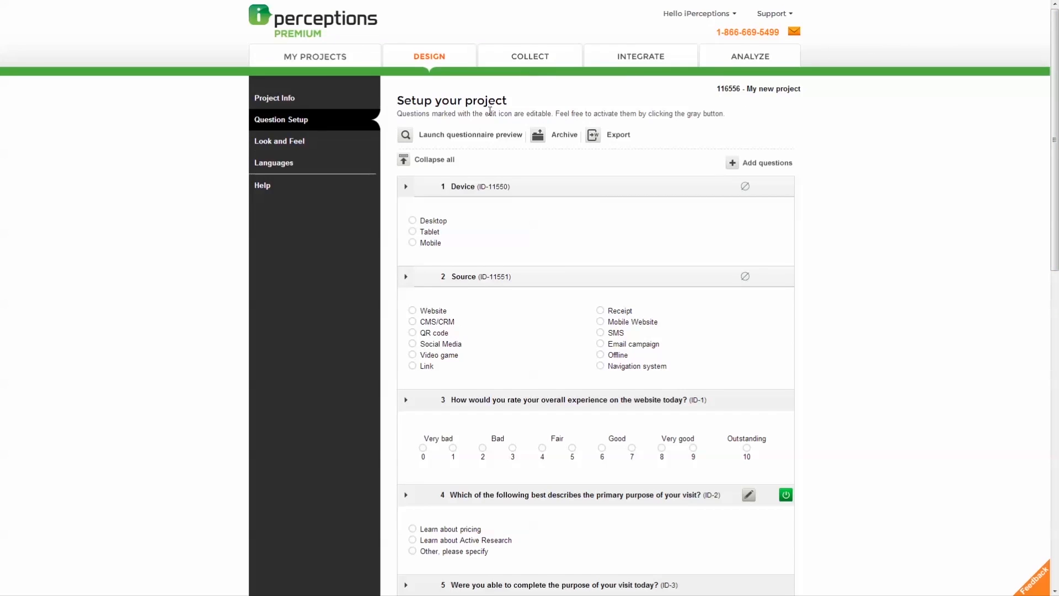
# Step: Preview the questionnaire, rating the experience 5, choosing Learn about pricing, answering Yes, skipping open text
pyautogui.click(486, 136)
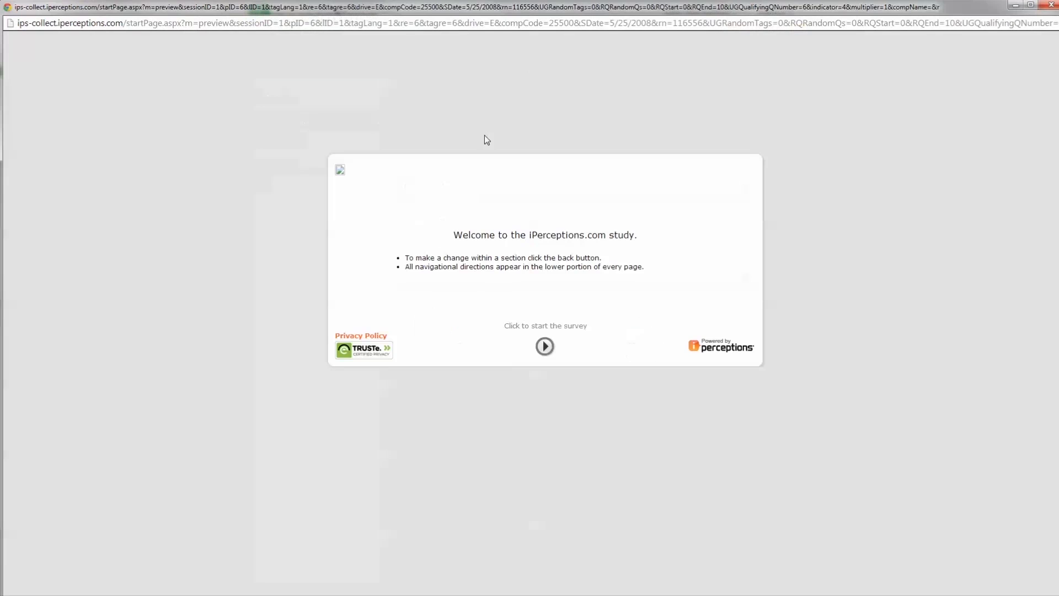
pyautogui.click(543, 347)
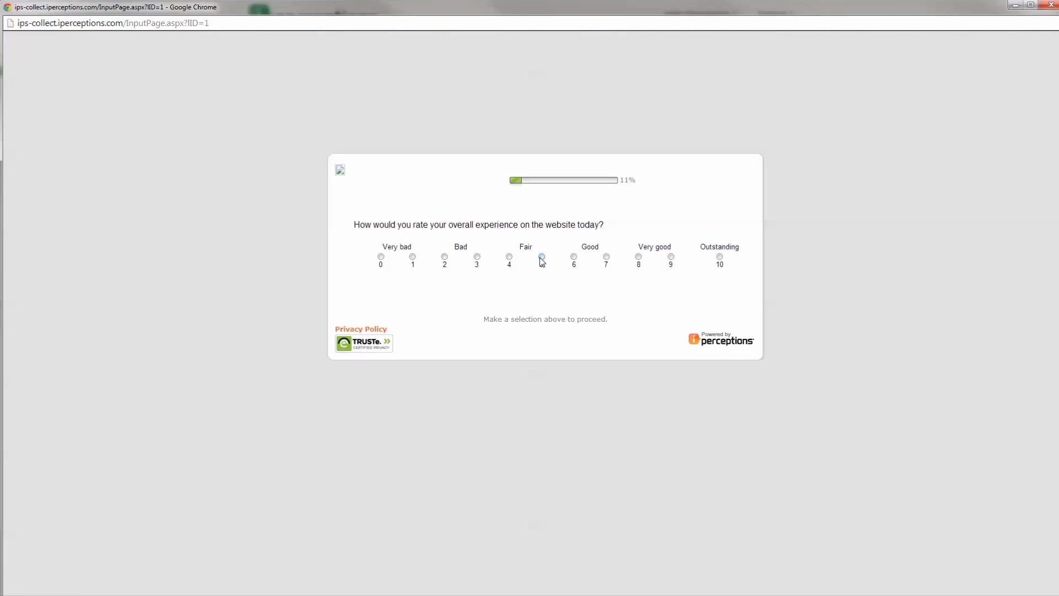
pyautogui.click(541, 257)
pyautogui.click(374, 248)
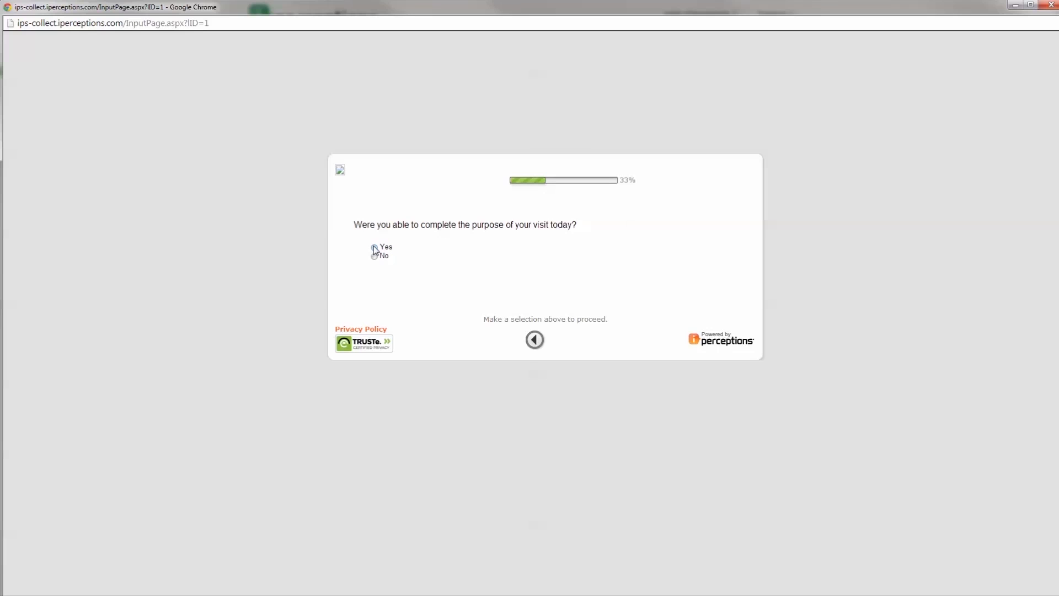
pyautogui.click(375, 247)
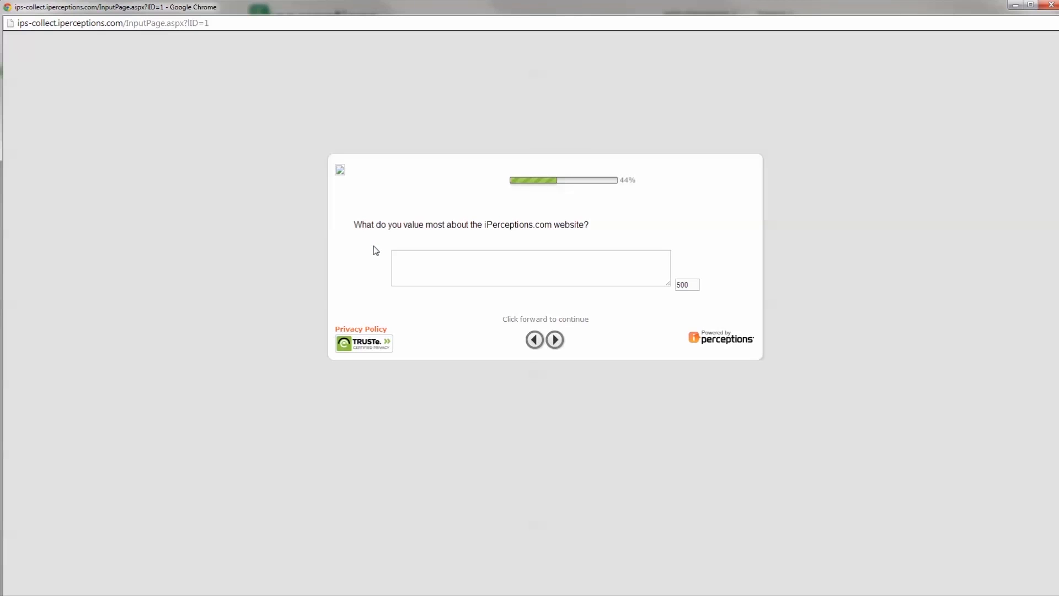
pyautogui.click(555, 339)
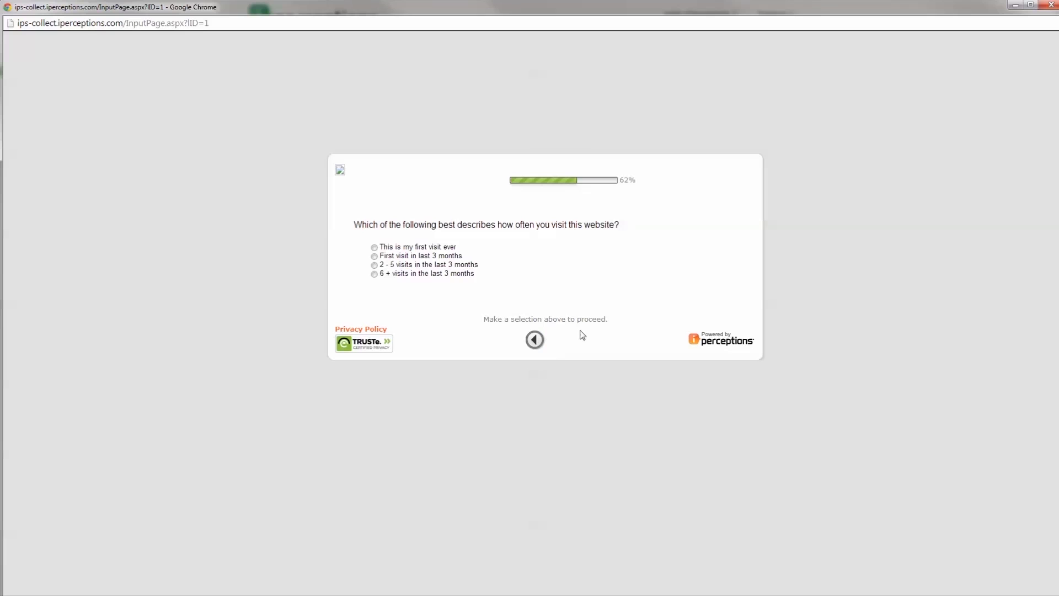
# Step: Close the questionnaire preview, view the MS Word export popup without downloading, then go to Look and Feel
pyautogui.click(1046, 7)
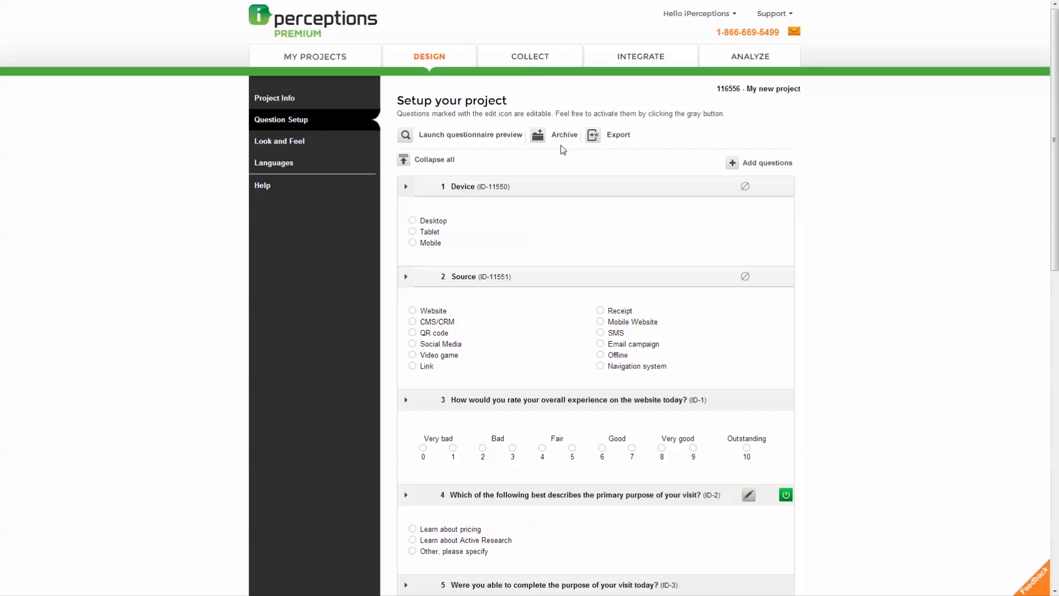
pyautogui.click(593, 135)
pyautogui.moveTo(904, 406); pyautogui.dragTo(595, 197)
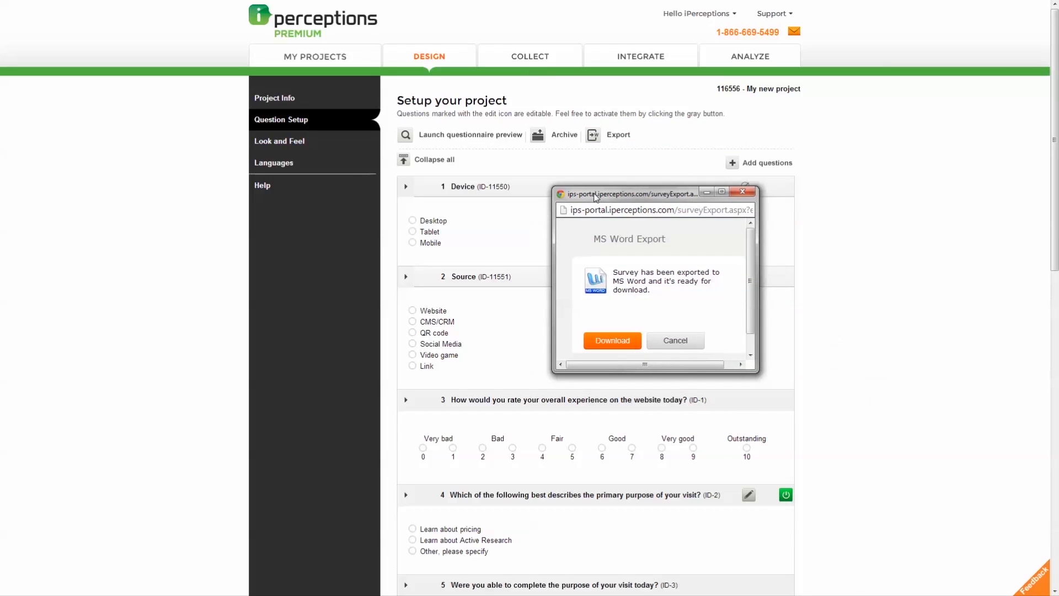
pyautogui.click(742, 191)
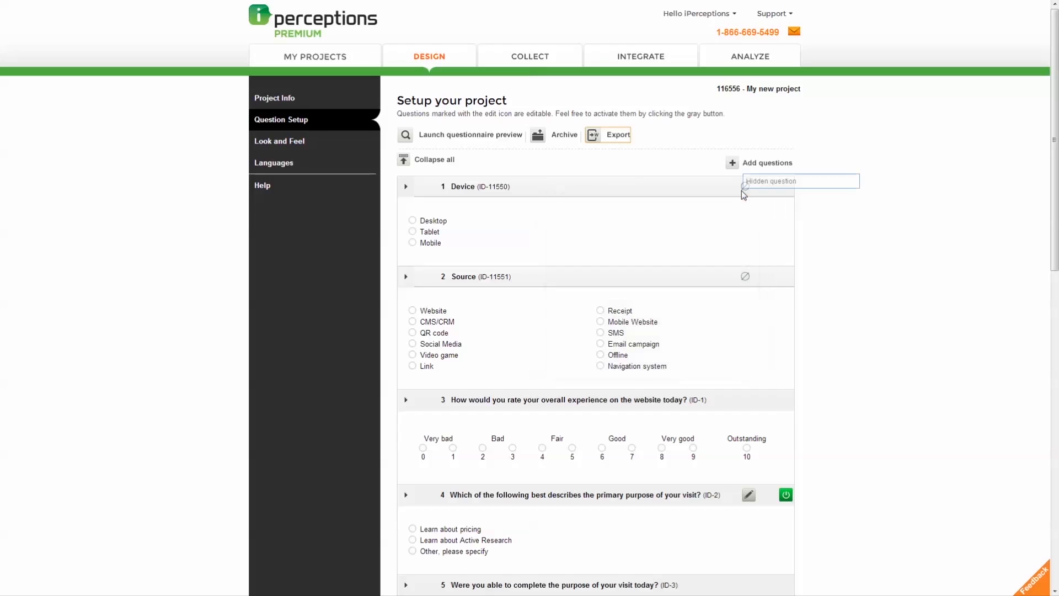
pyautogui.click(623, 168)
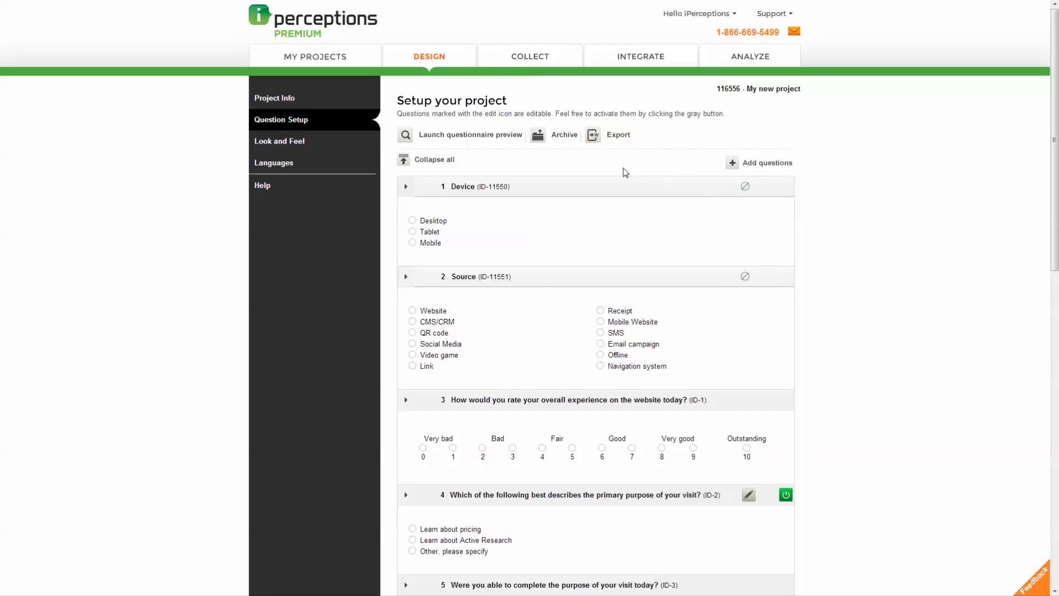
pyautogui.click(308, 145)
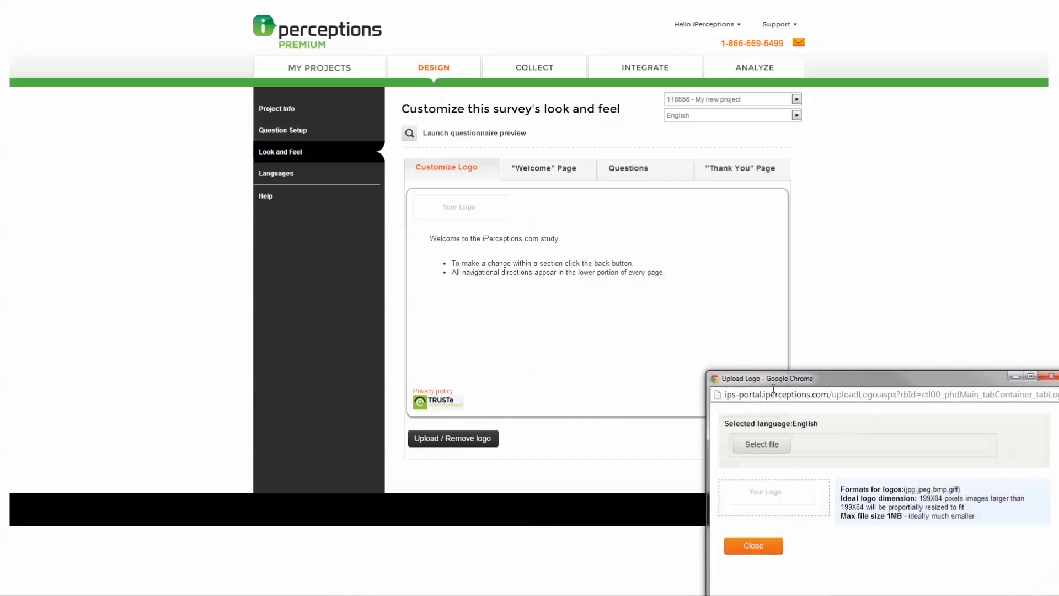
# Step: Try picking a logo file for the English version, cancel the file picker, and close the upload window
pyautogui.moveTo(774, 381); pyautogui.dragTo(475, 202)
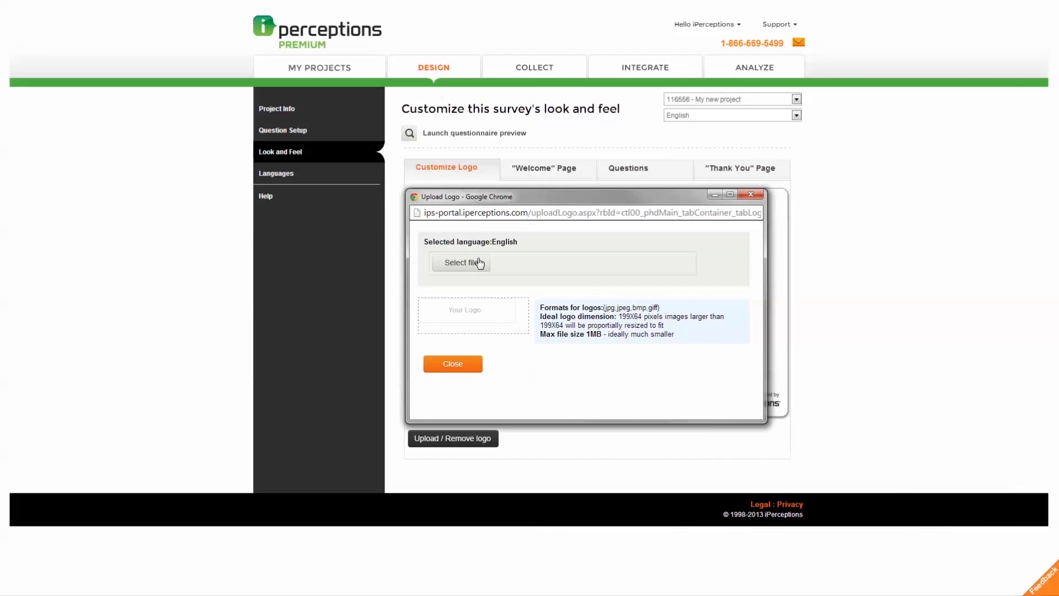
pyautogui.click(461, 263)
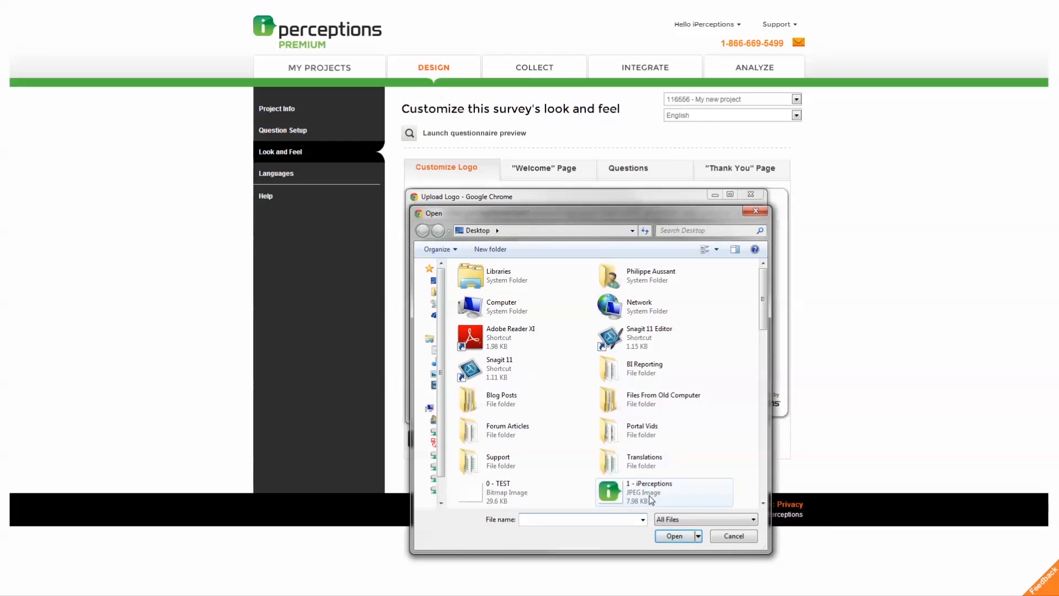
pyautogui.click(731, 534)
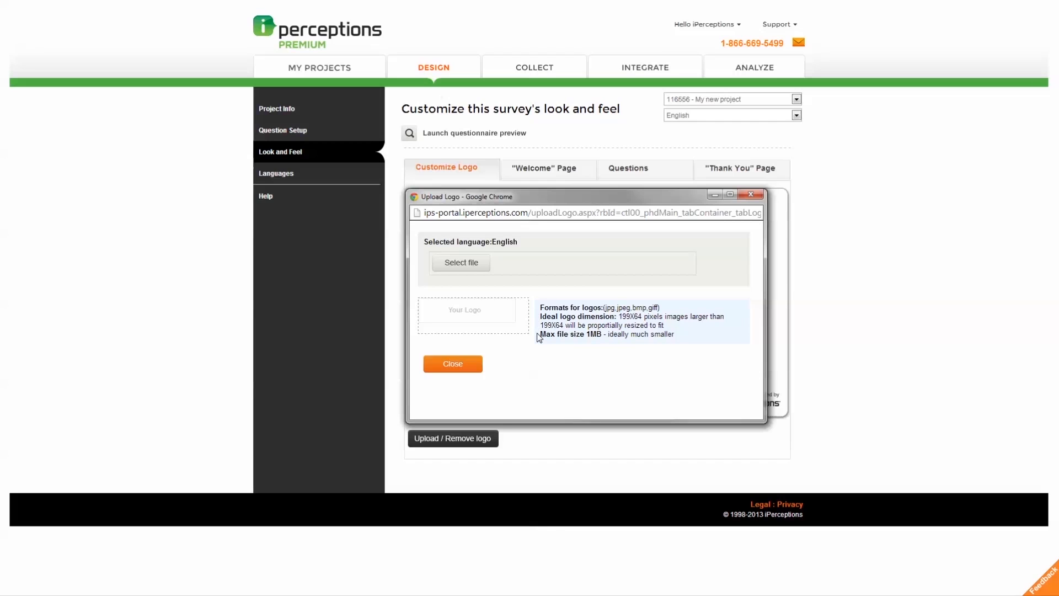
pyautogui.click(752, 195)
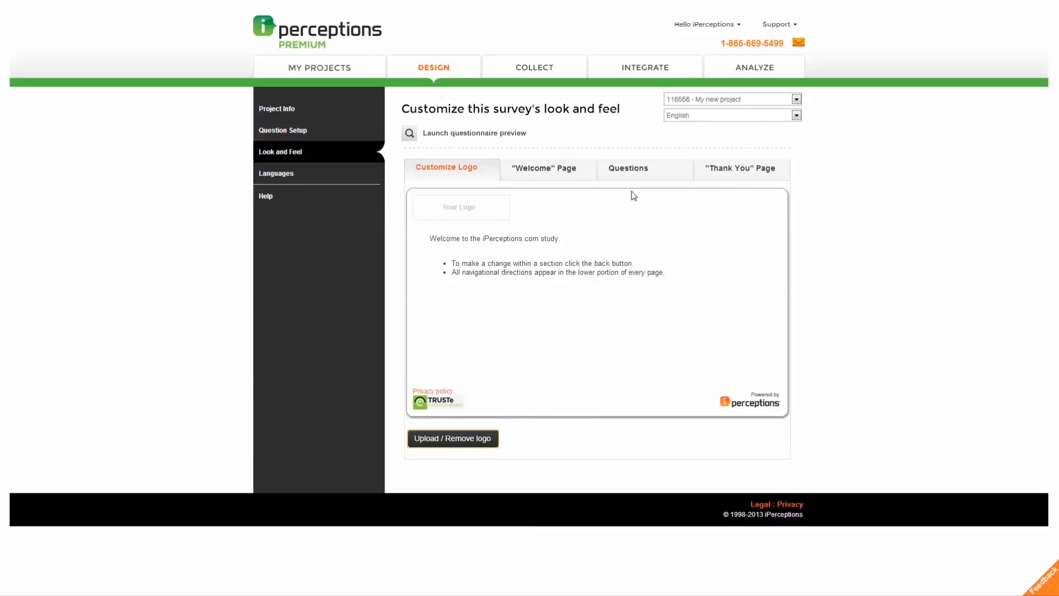
# Step: Review the Welcome Page, Thank You Page and Questions styling options, then go to Languages
pyautogui.click(585, 176)
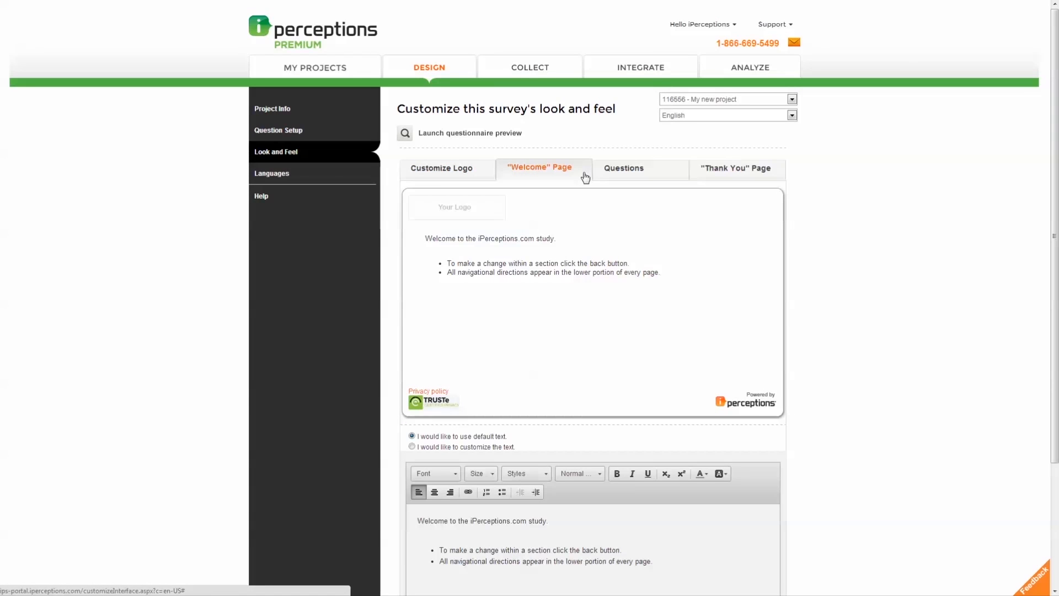
pyautogui.click(702, 177)
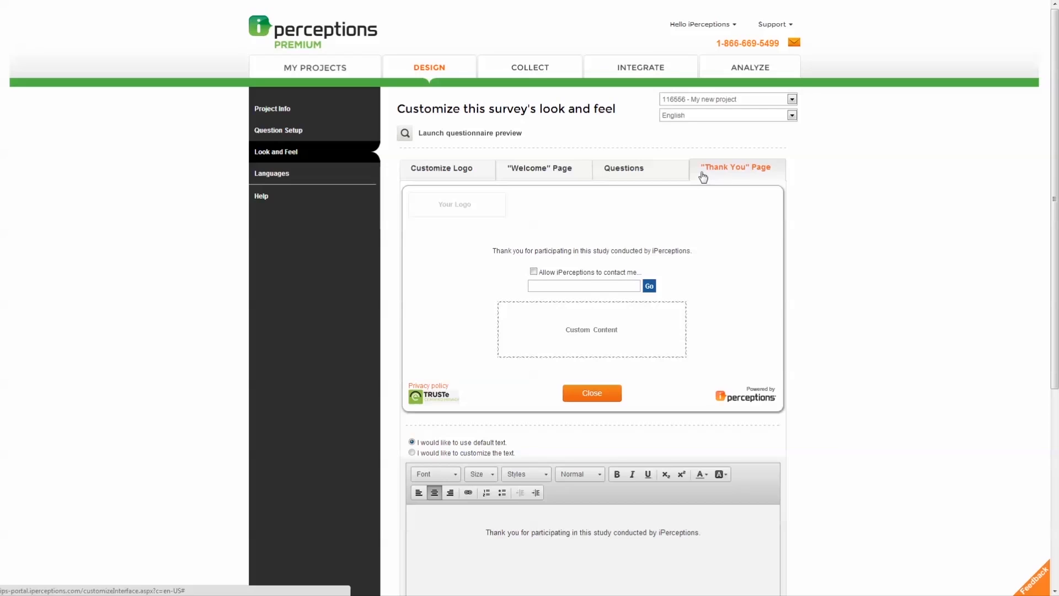
pyautogui.click(653, 175)
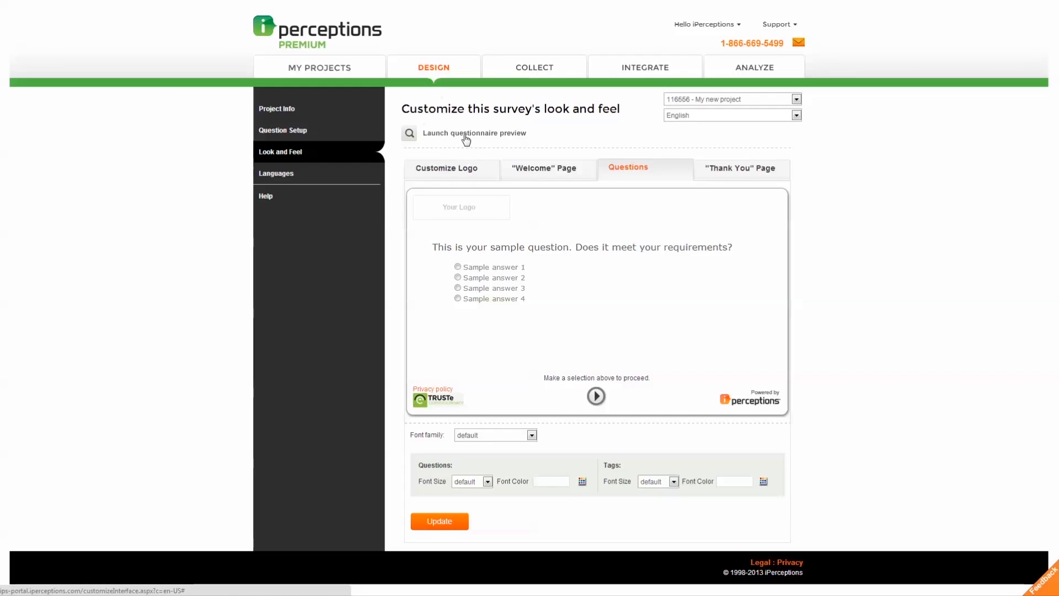
pyautogui.click(317, 177)
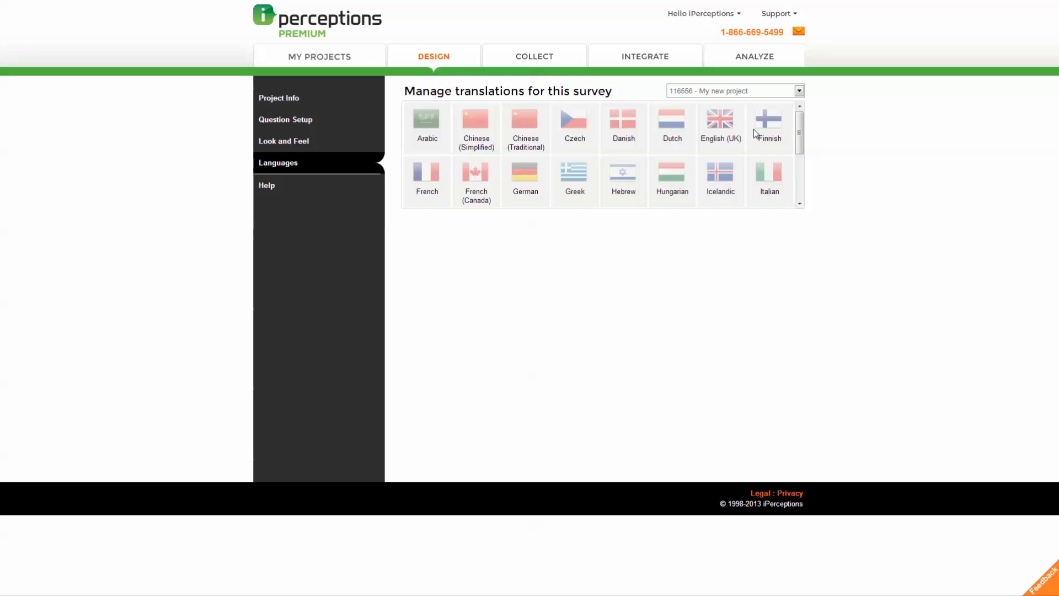
# Step: Pick French from the language grid and continue to its translation page
pyautogui.moveTo(800, 134)
pyautogui.mouseDown()
pyautogui.moveTo(800, 184)
pyautogui.moveTo(799, 121)
pyautogui.mouseUp()
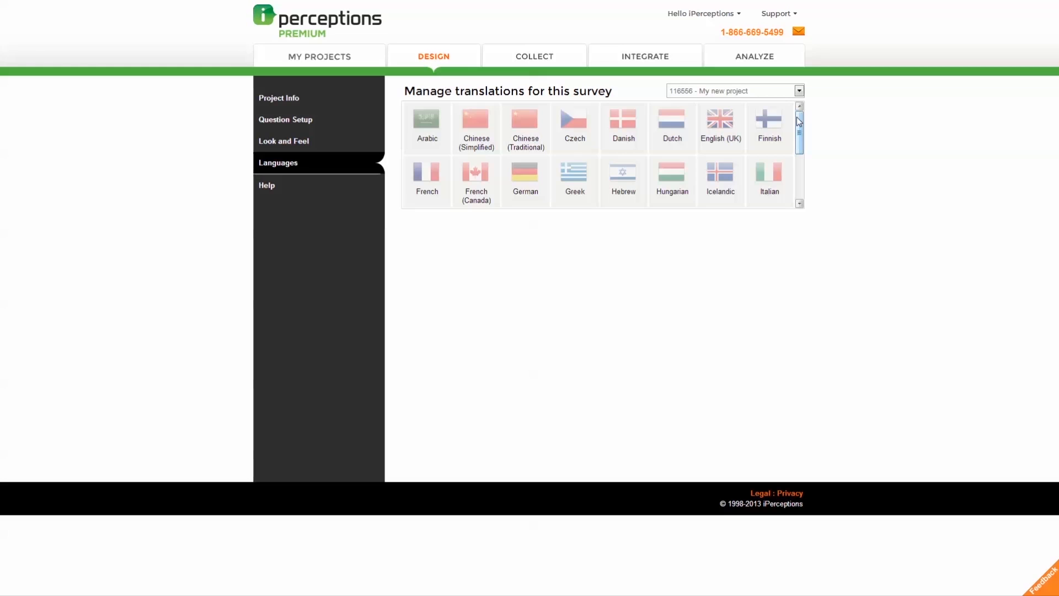
pyautogui.click(435, 174)
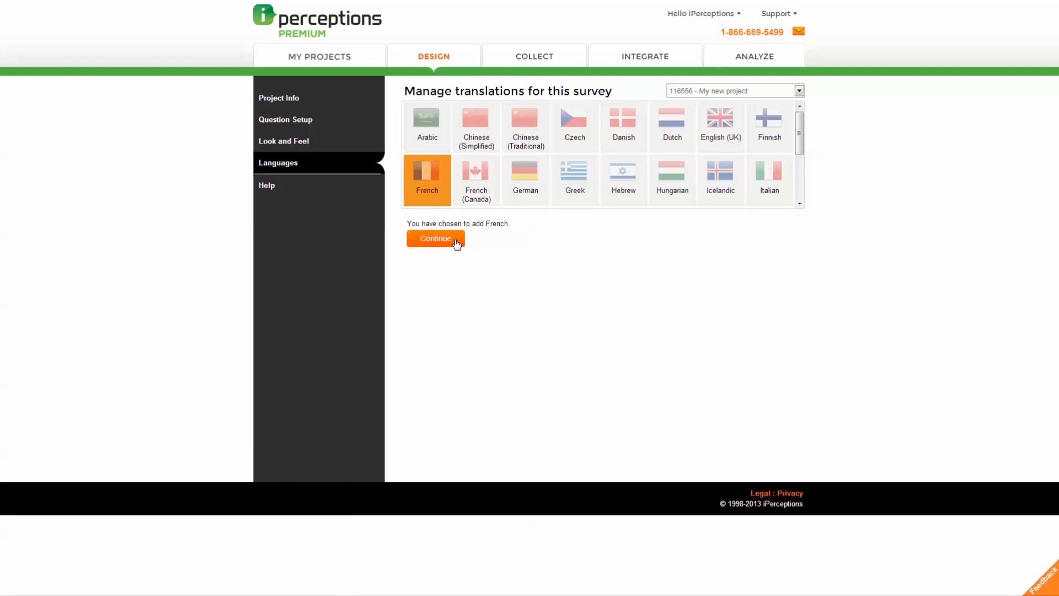
pyautogui.click(435, 239)
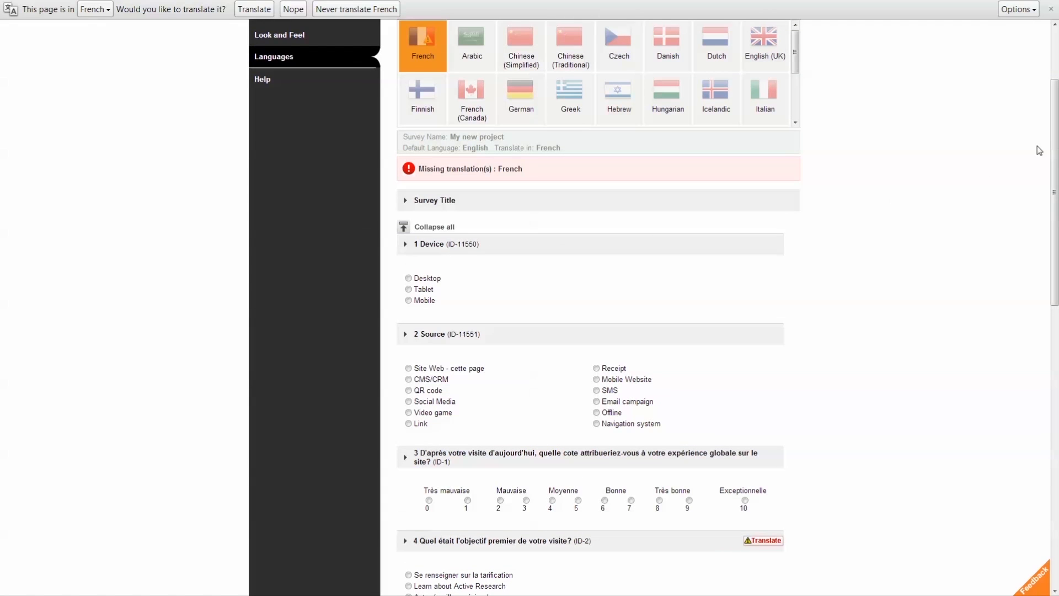
# Step: Enter the French answers 'Oui' and 'Non' for question 11 and update the translation
pyautogui.moveTo(1056, 138); pyautogui.dragTo(1048, 448)
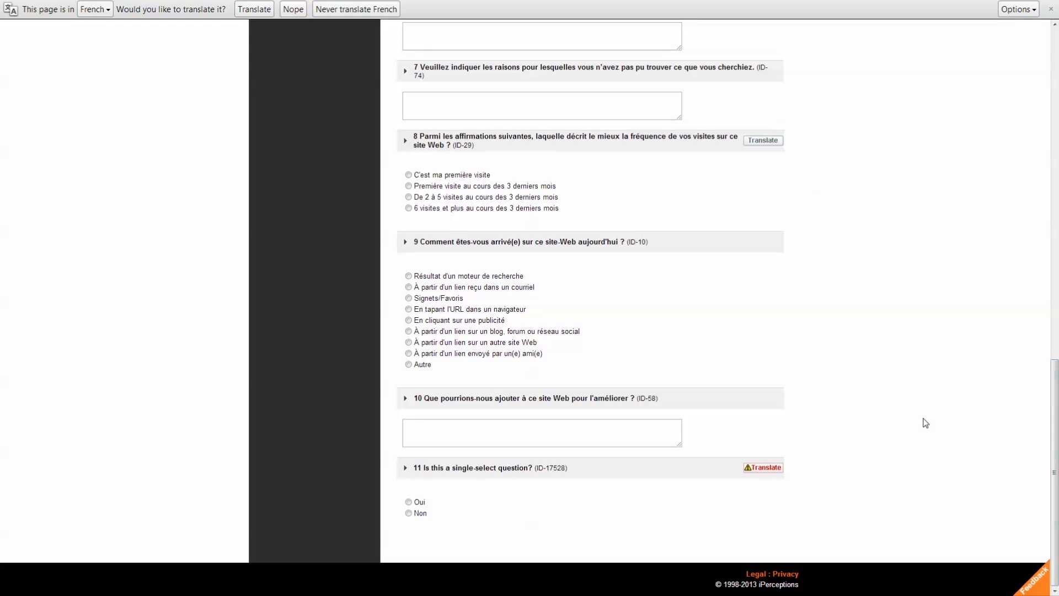
pyautogui.click(772, 468)
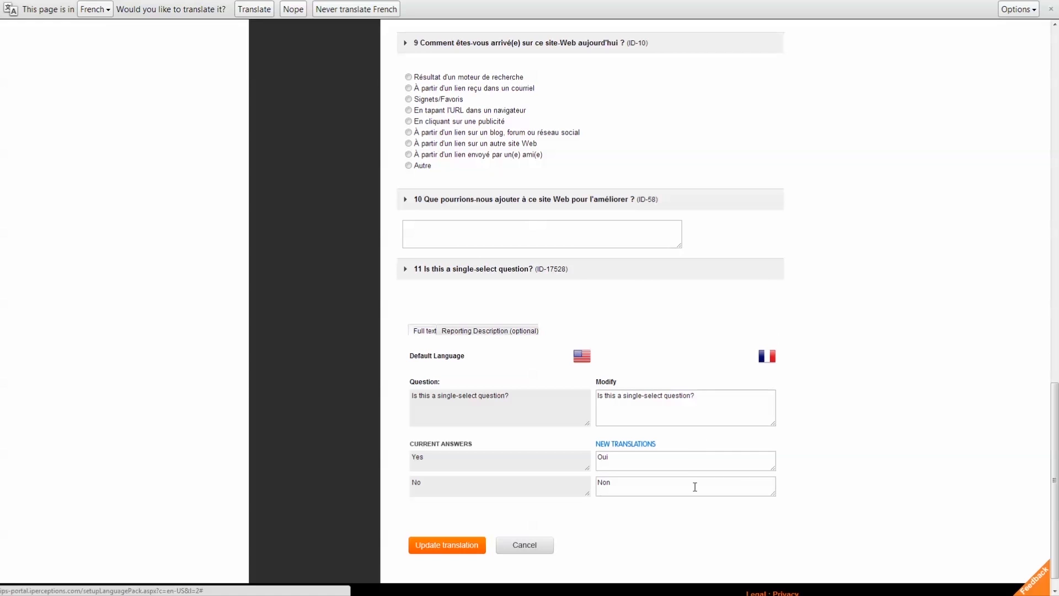
pyautogui.click(465, 546)
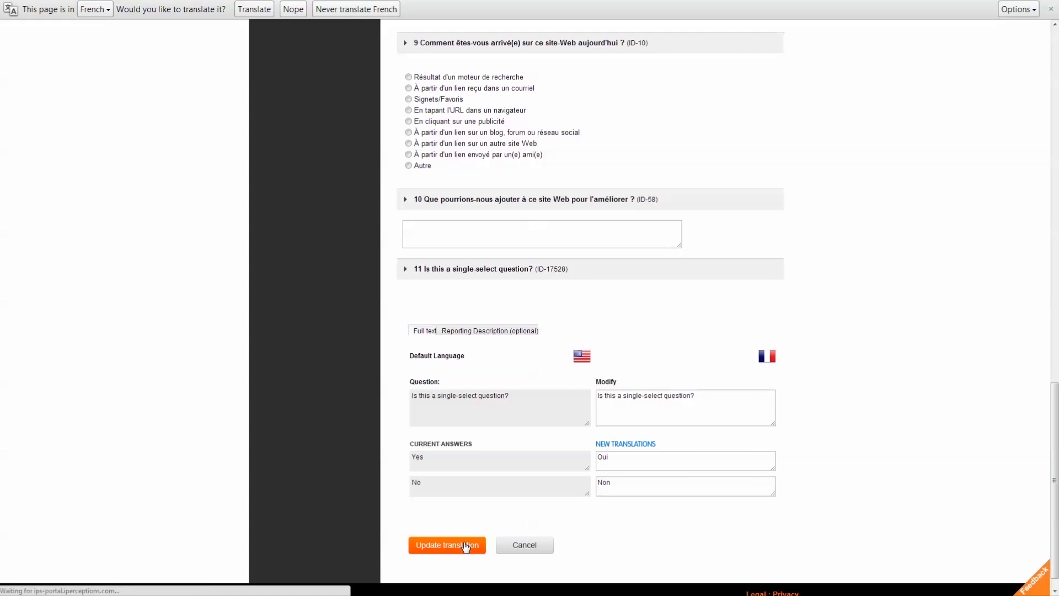
pyautogui.moveTo(1055, 290); pyautogui.dragTo(1055, 239)
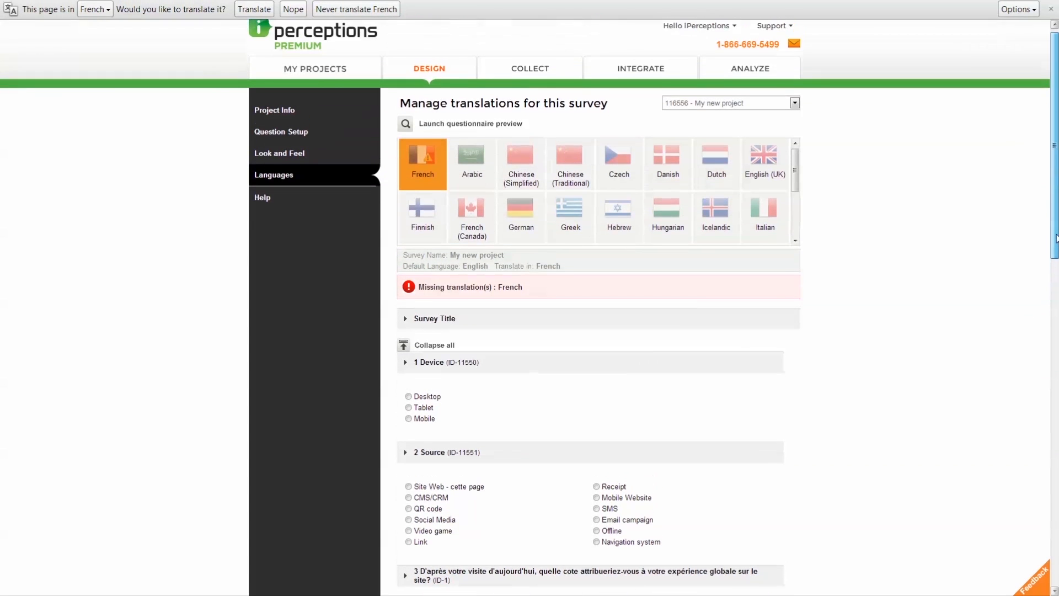
pyautogui.click(563, 80)
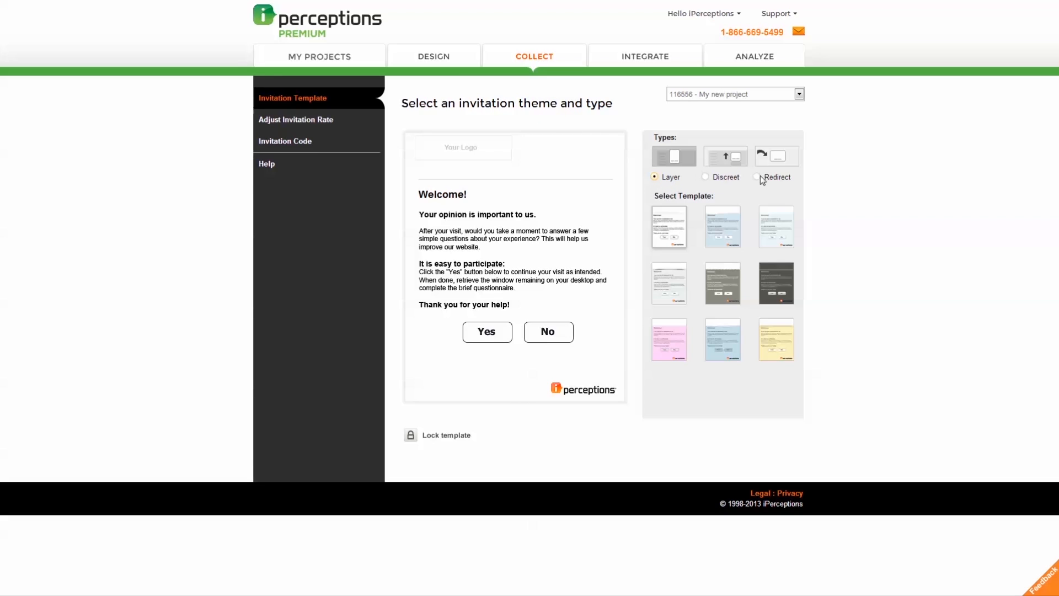
# Step: Preview the Layer, Discreet and Redirect invitation types in turn
pyautogui.click(655, 177)
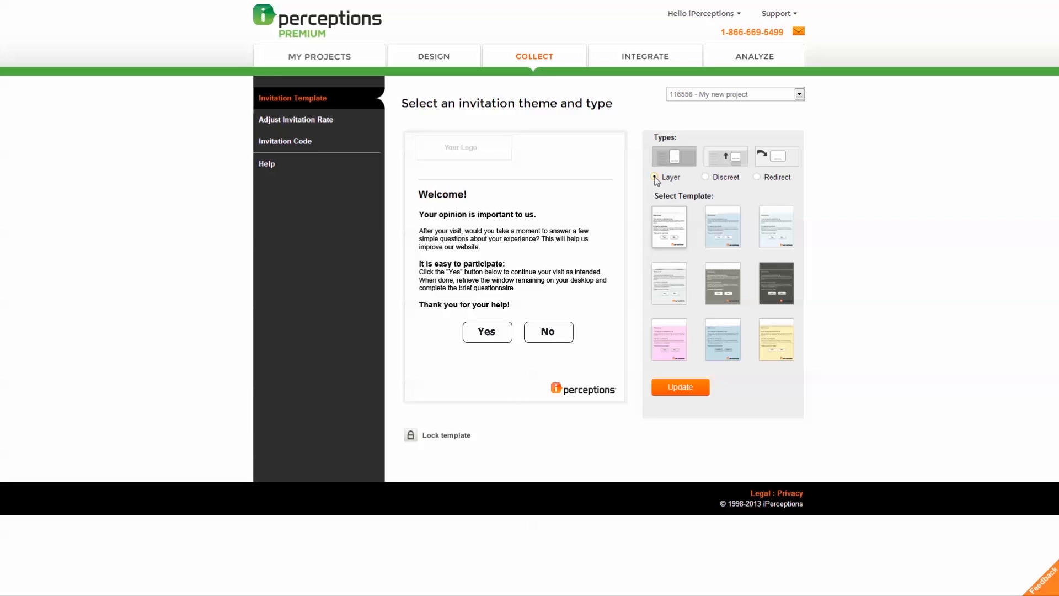
pyautogui.click(709, 178)
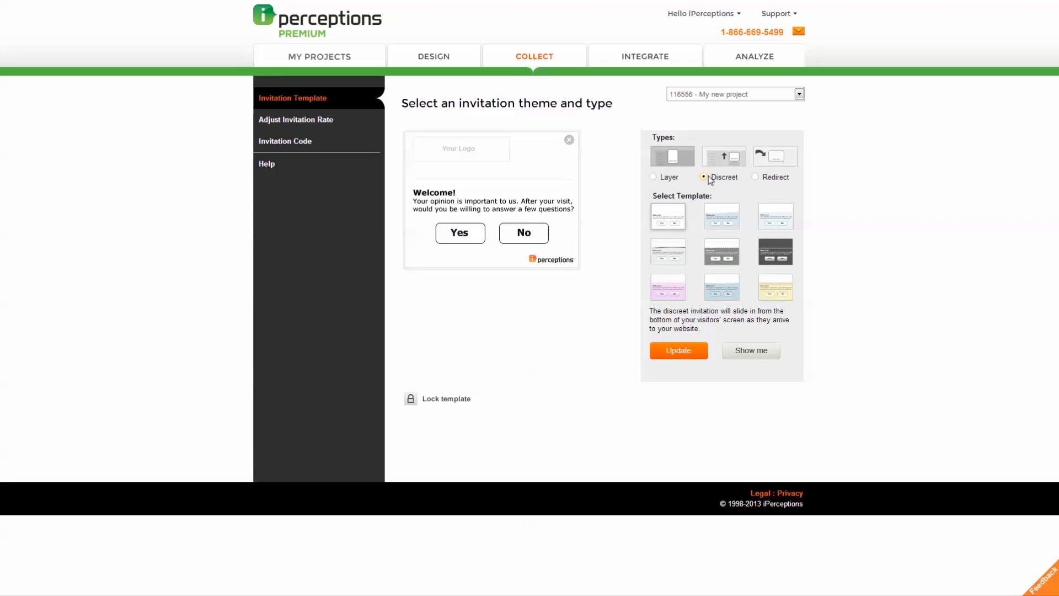
pyautogui.click(756, 177)
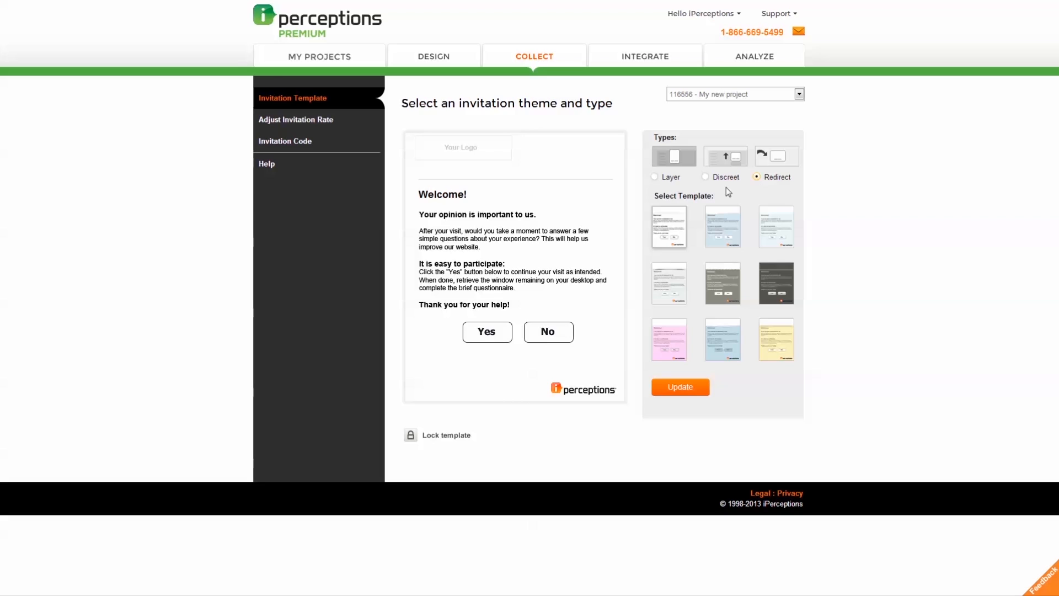
# Step: Apply the Layer invitation type with the grey-shaded template
pyautogui.click(656, 178)
pyautogui.click(673, 291)
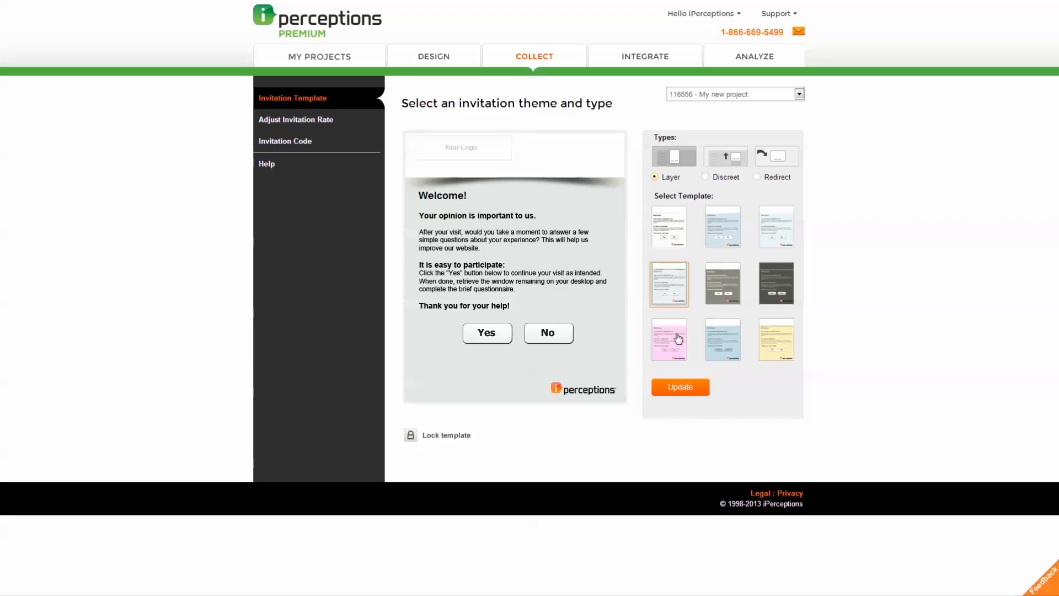
pyautogui.click(697, 390)
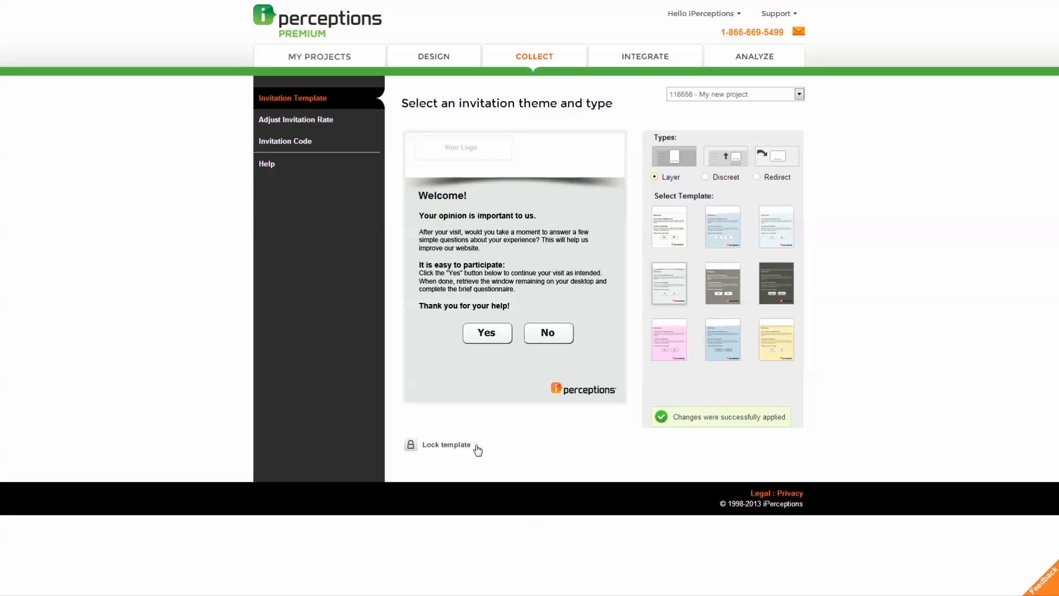
pyautogui.click(340, 125)
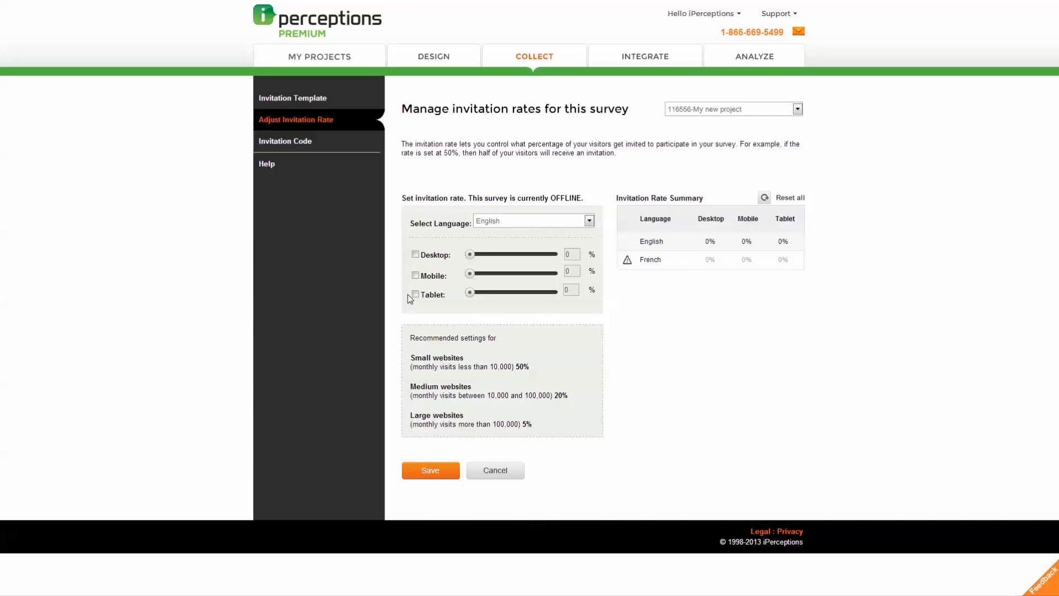
# Step: Enable desktop invitations at a 100% rate, leaving mobile and tablet off
pyautogui.click(415, 255)
pyautogui.click(415, 276)
pyautogui.click(415, 294)
pyautogui.click(416, 294)
pyautogui.click(416, 275)
pyautogui.click(416, 254)
pyautogui.click(415, 254)
pyautogui.moveTo(472, 256); pyautogui.dragTo(562, 256)
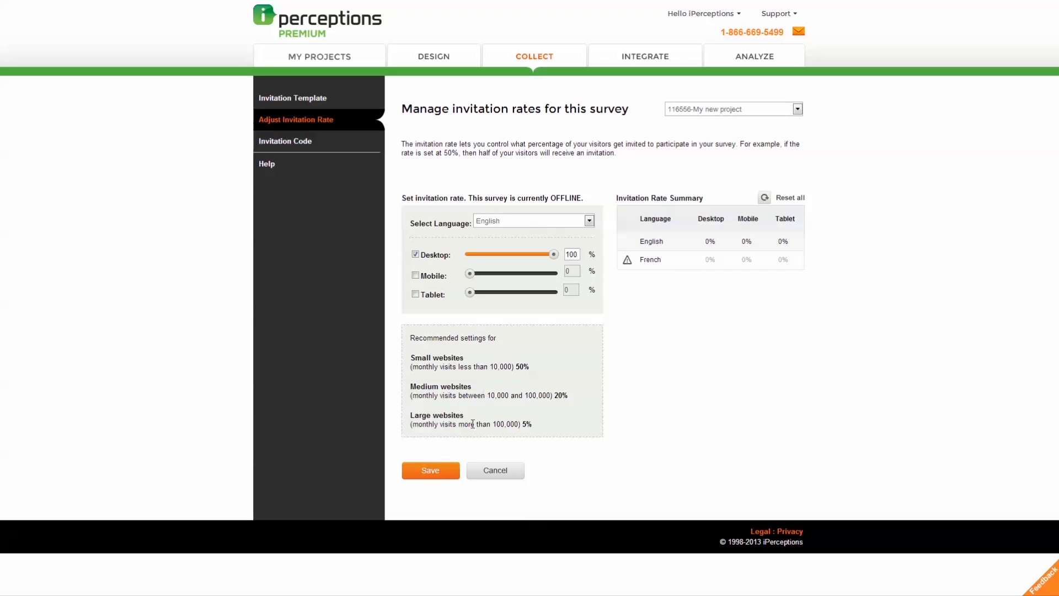
# Step: Save the invitation rates with English kept as the rated language
pyautogui.click(445, 473)
pyautogui.click(589, 221)
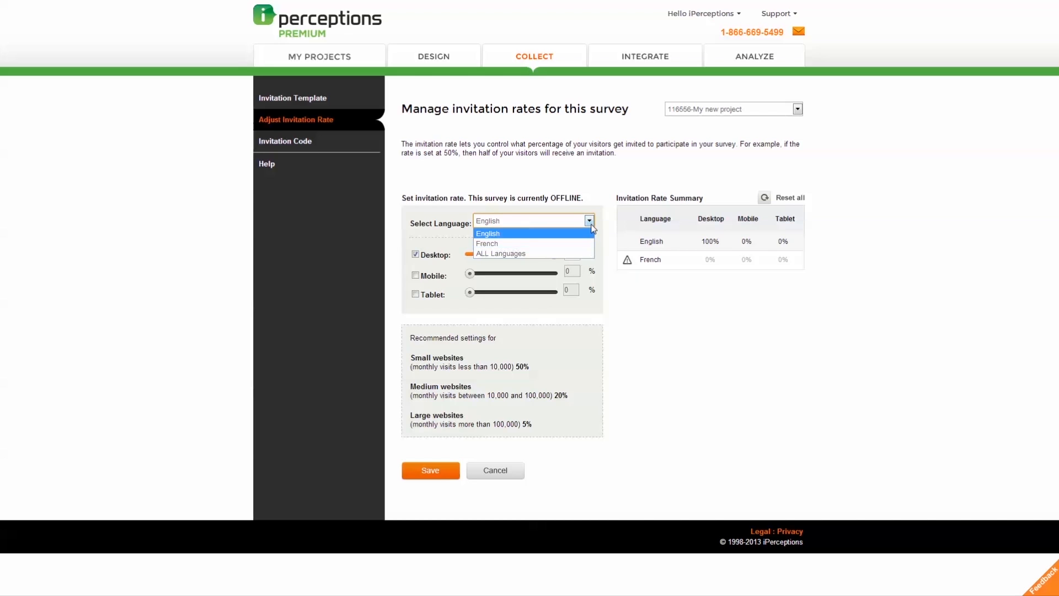
pyautogui.click(591, 222)
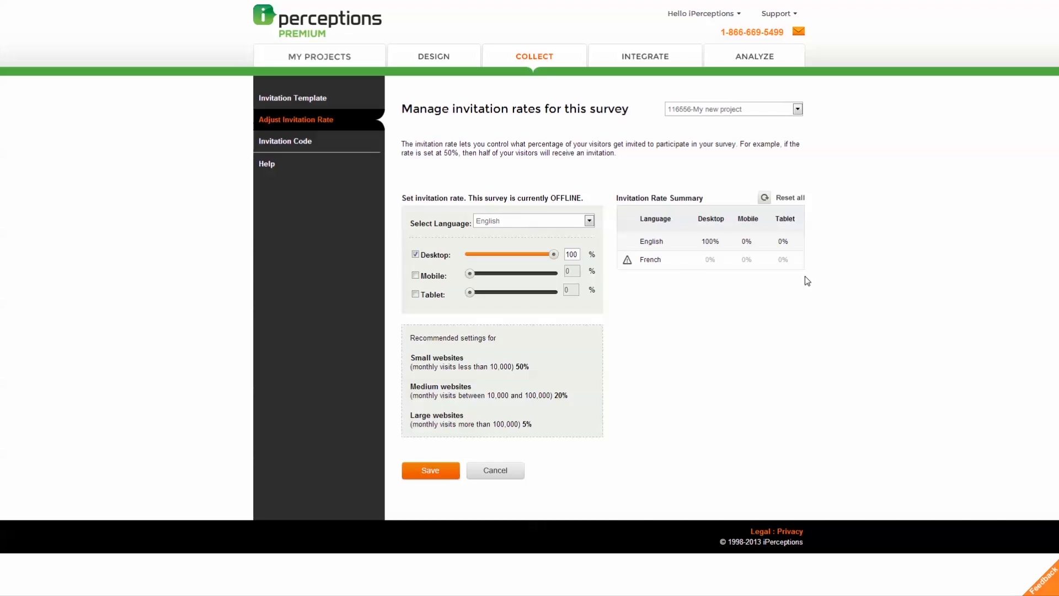
pyautogui.click(344, 142)
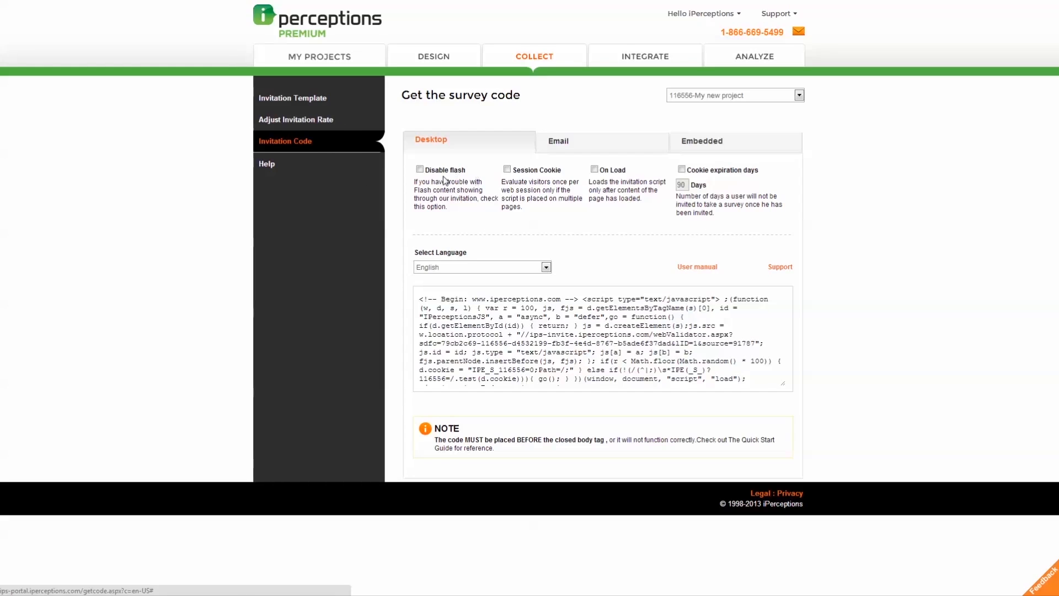
# Step: Try Disable flash, Session Cookie and On Load, ending with only Cookie expiration days enabled
pyautogui.click(420, 169)
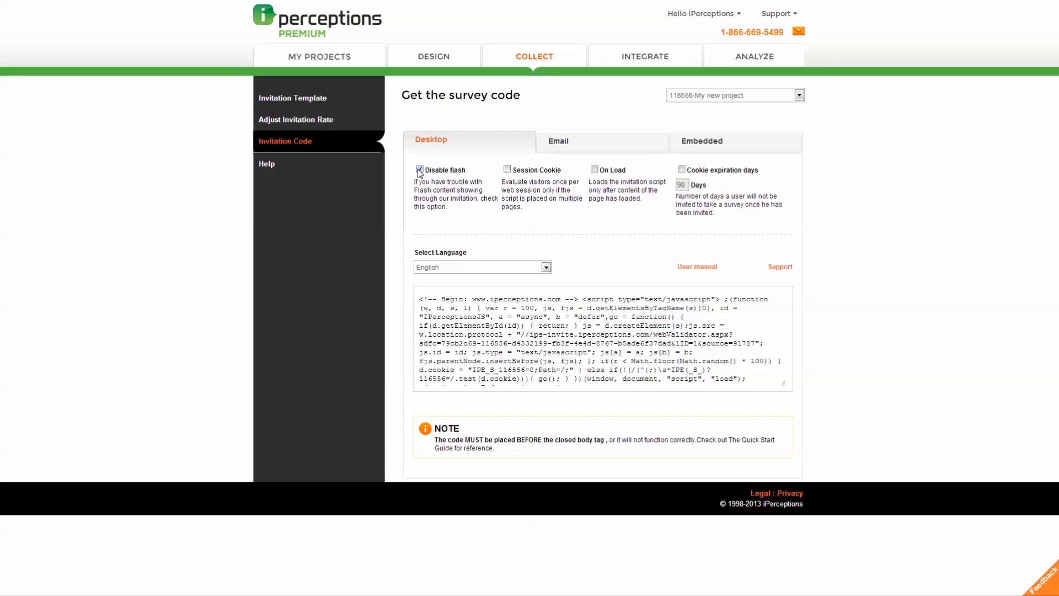
pyautogui.click(420, 170)
pyautogui.click(507, 171)
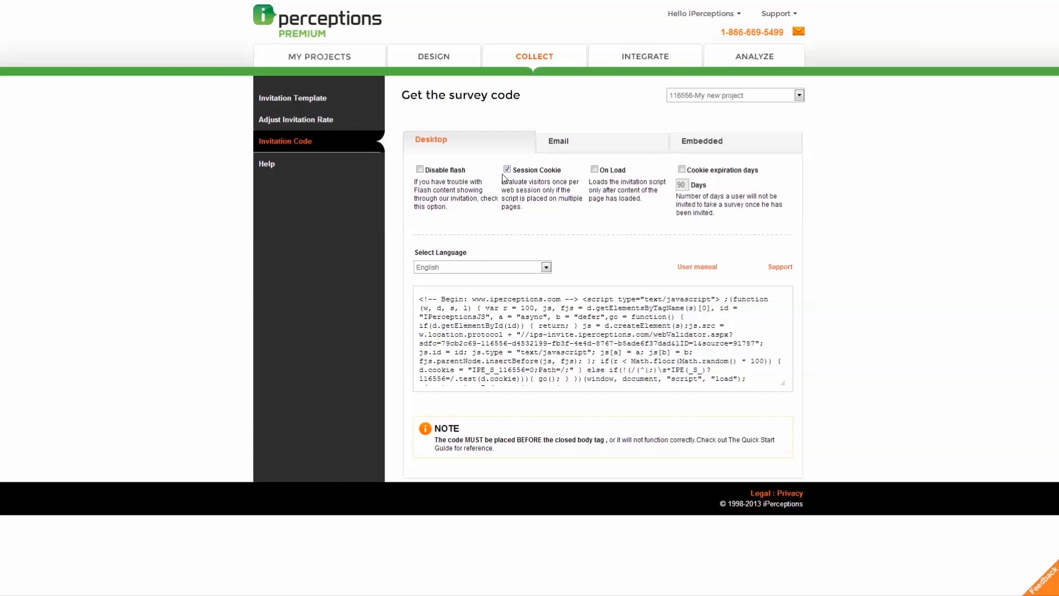
pyautogui.click(507, 169)
pyautogui.click(594, 170)
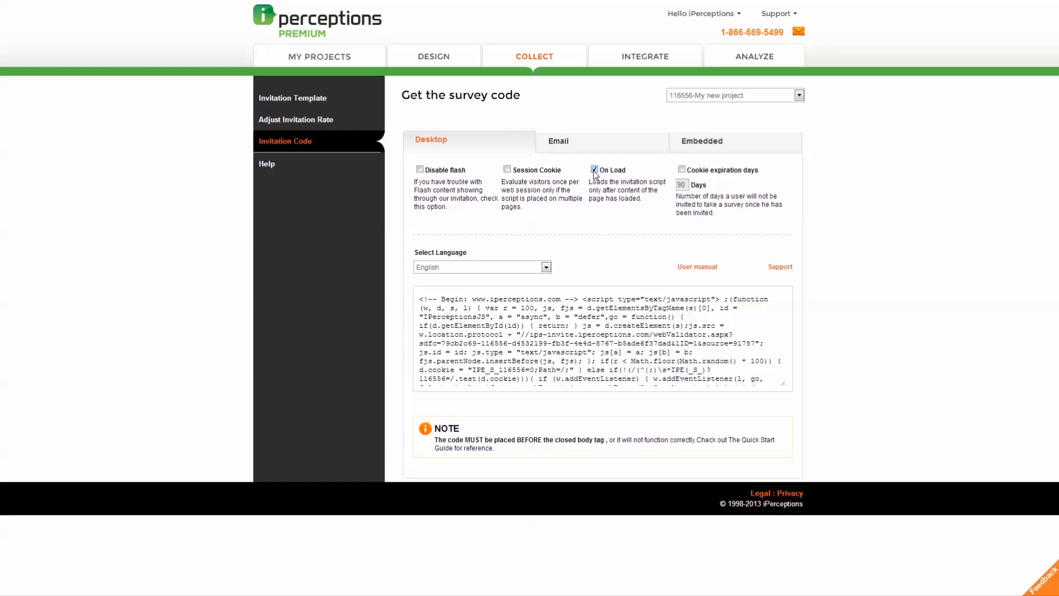
pyautogui.click(595, 170)
pyautogui.click(682, 170)
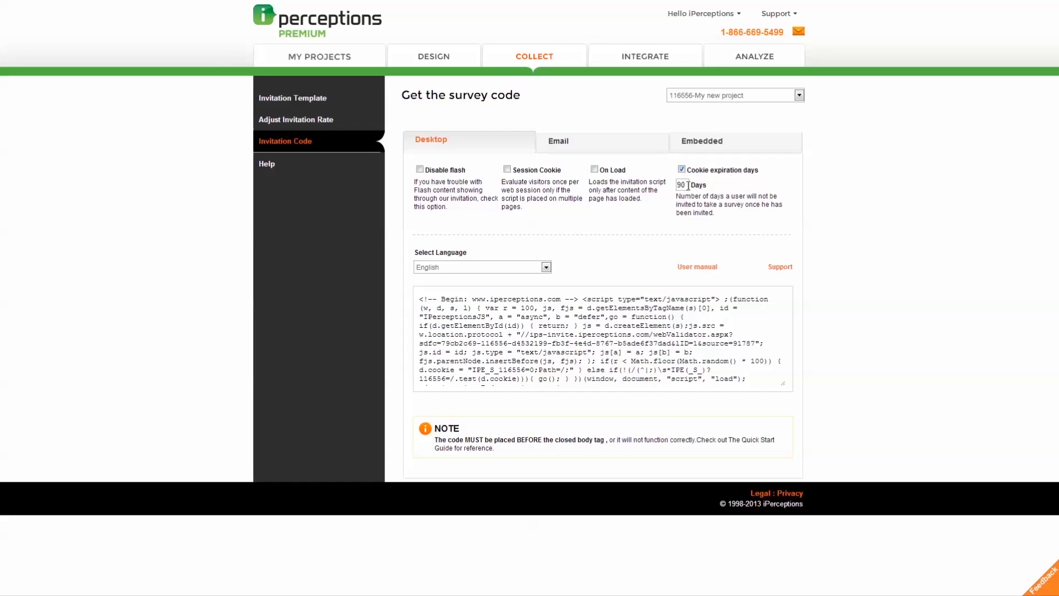
# Step: Change the cookie expiration from 90 to 120 days
pyautogui.moveTo(688, 186); pyautogui.dragTo(674, 185)
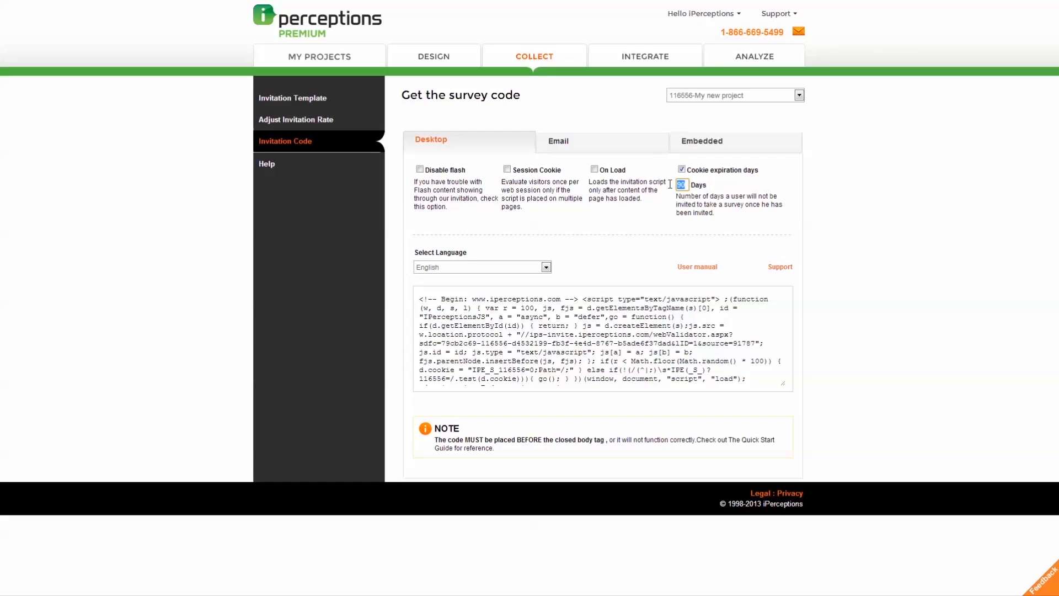
pyautogui.write('120')
pyautogui.click(713, 186)
# Step: Copy the full desktop invitation code, keeping English as the code language
pyautogui.moveTo(422, 297); pyautogui.dragTo(770, 383)
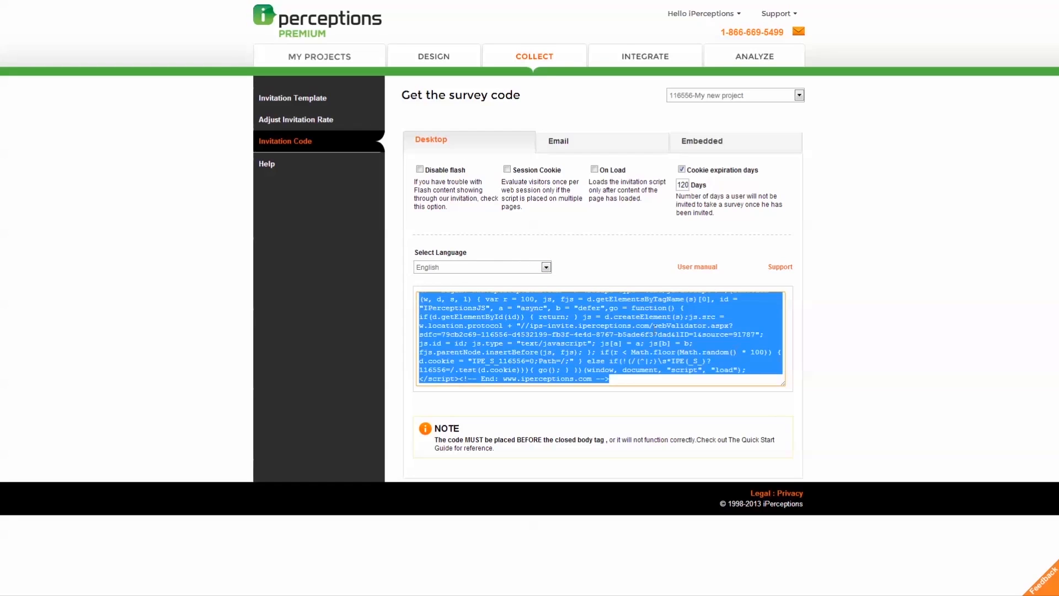
pyautogui.click(557, 284)
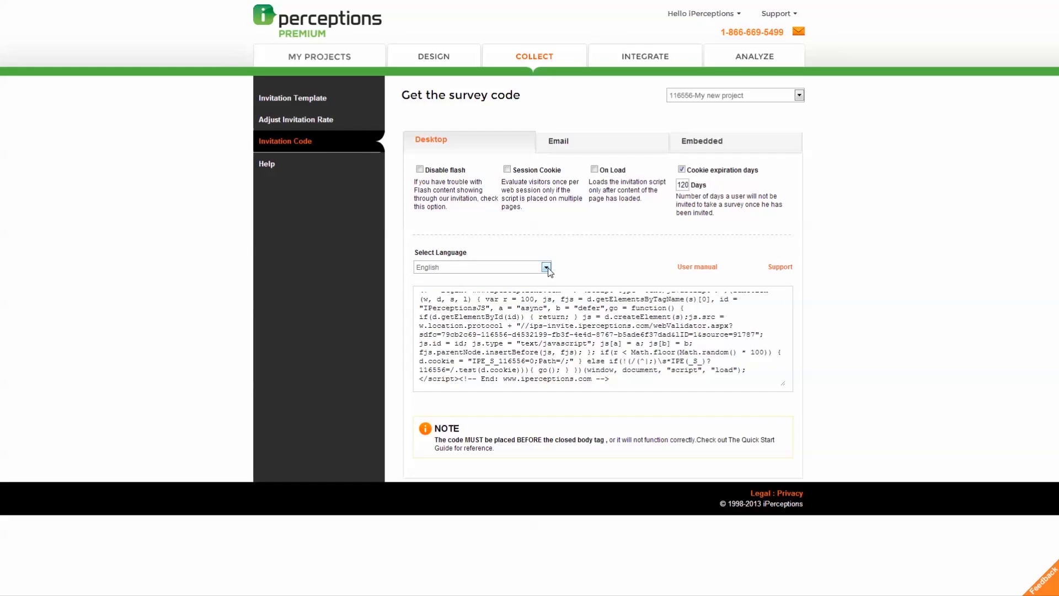
pyautogui.click(546, 268)
pyautogui.click(545, 278)
pyautogui.click(475, 251)
# Step: Go back to the My Projects overview listing My new project as offline
pyautogui.click(364, 59)
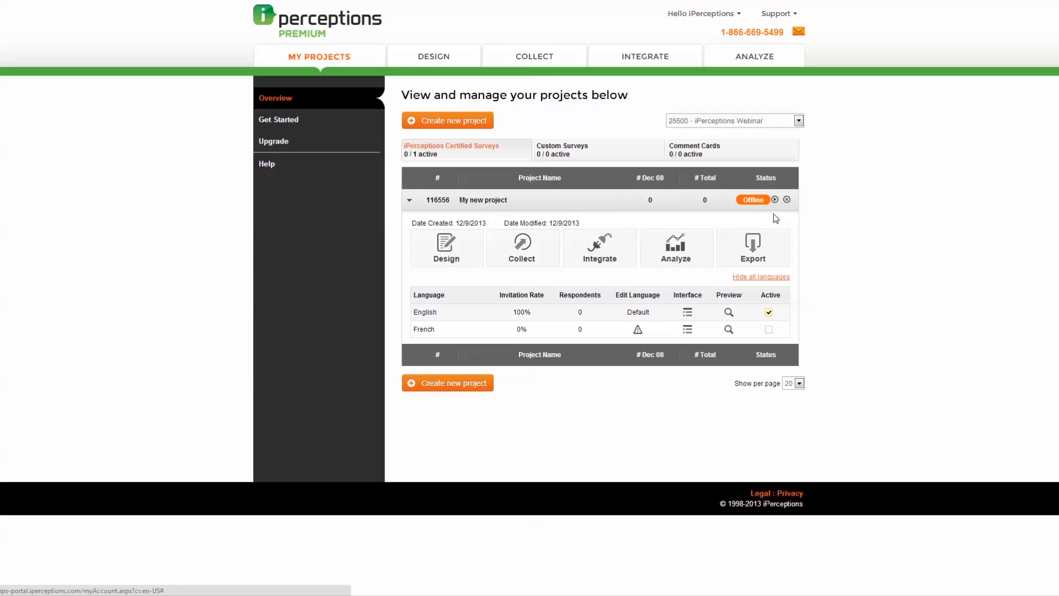
# Step: Activate My new project online, leaving English active because French lacks a translation
pyautogui.click(775, 200)
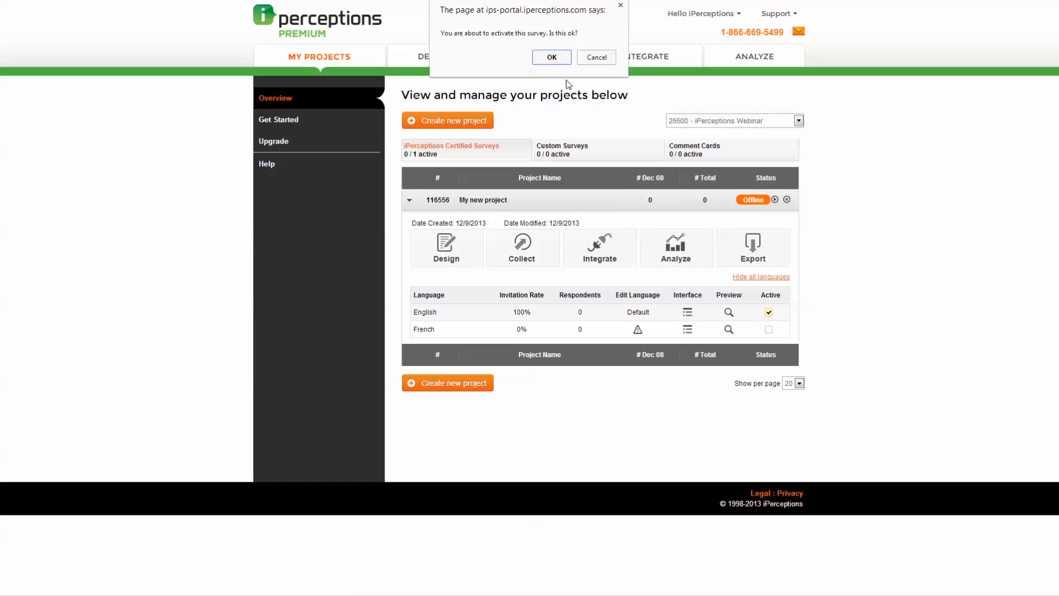
pyautogui.click(550, 57)
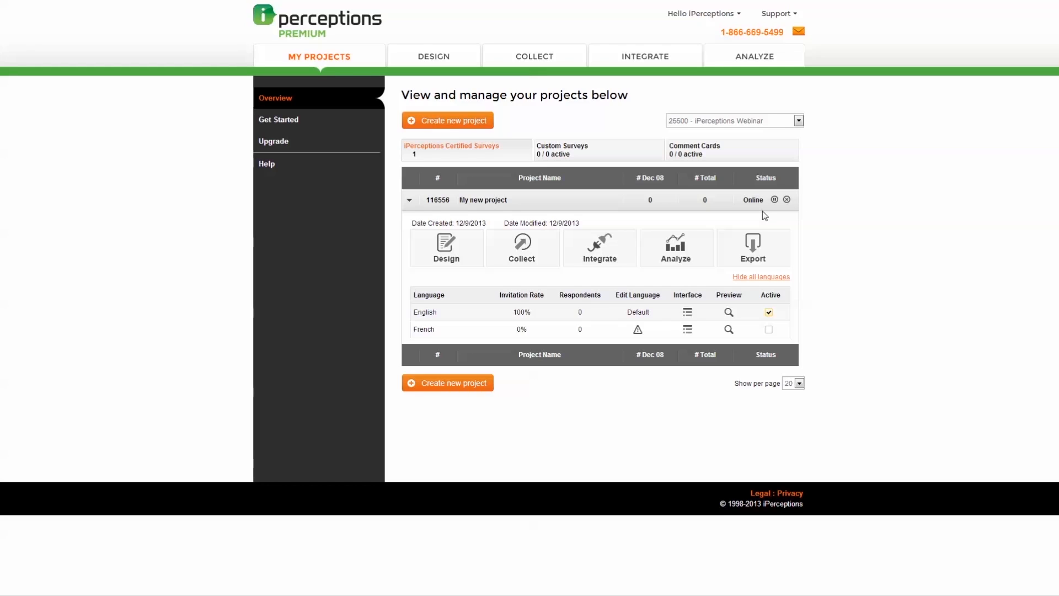
pyautogui.click(769, 313)
pyautogui.click(769, 329)
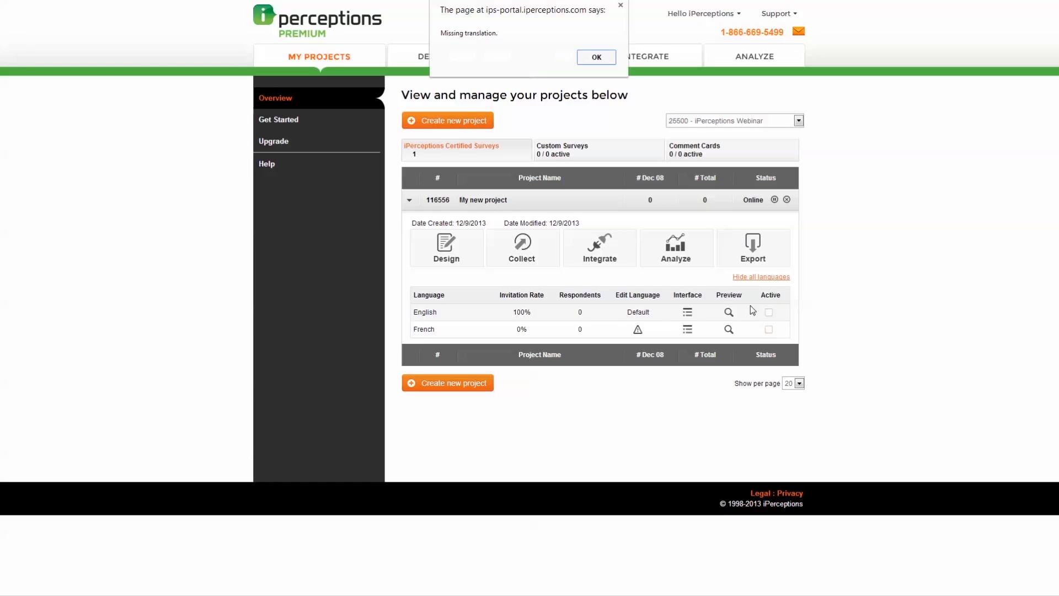
pyautogui.click(596, 58)
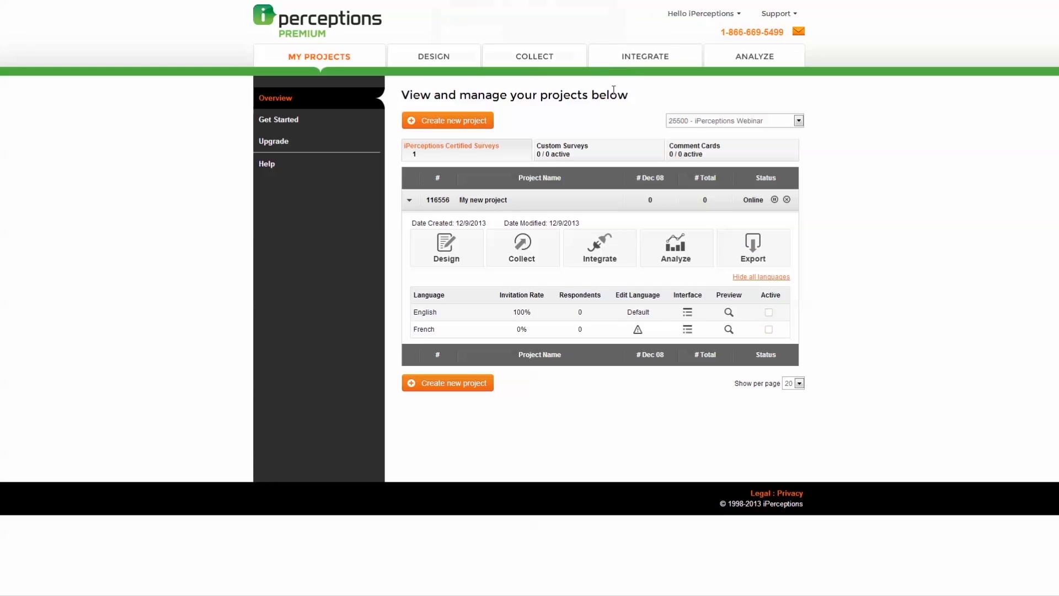
pyautogui.click(769, 313)
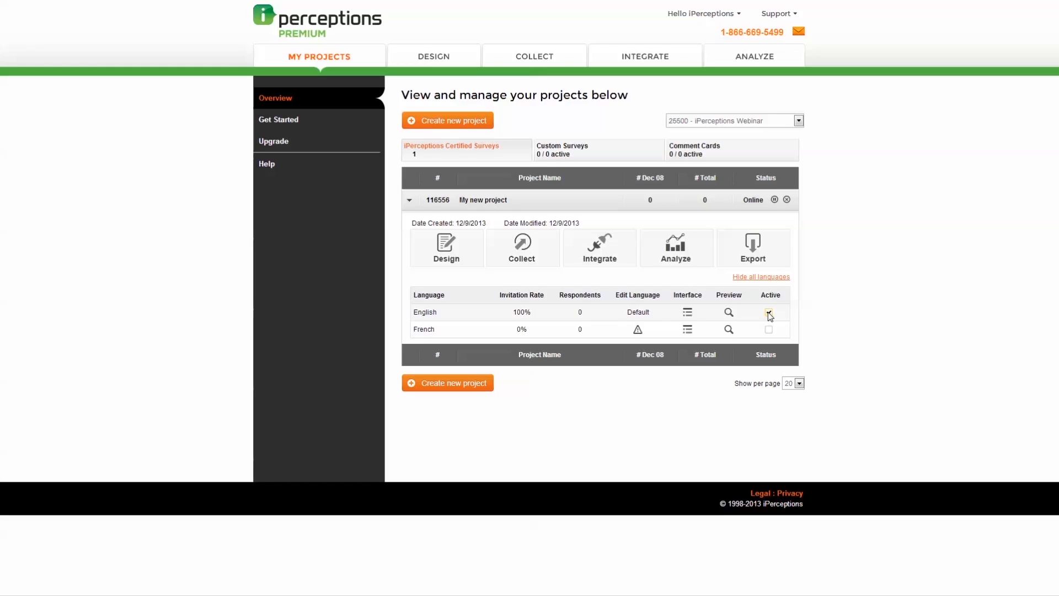